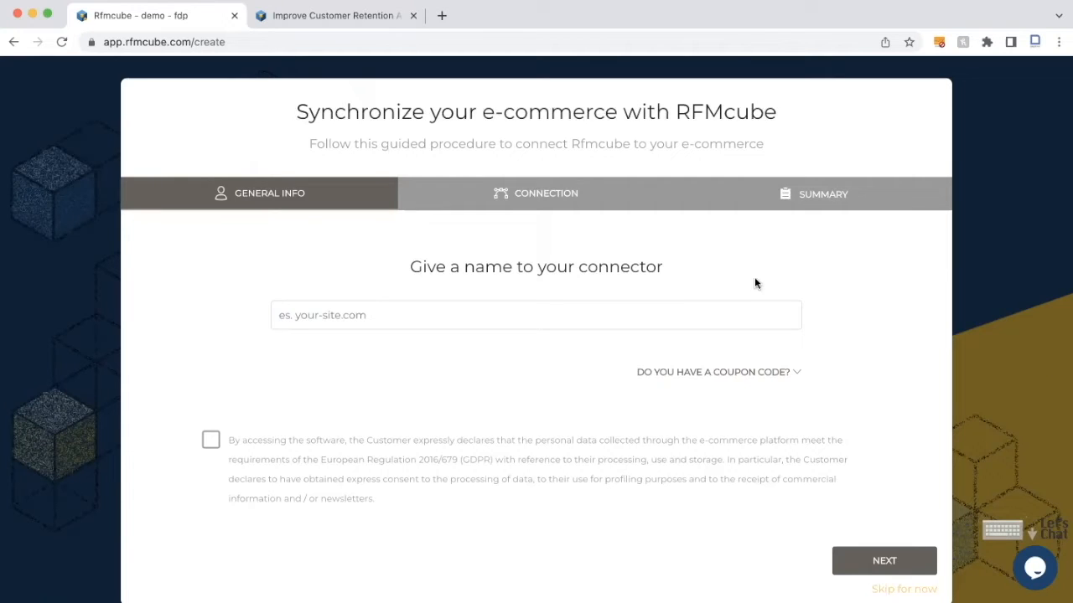
Switch to the RFMcube website and look through its customer retention page down to the free trial sign-up form
left_click(373, 26)
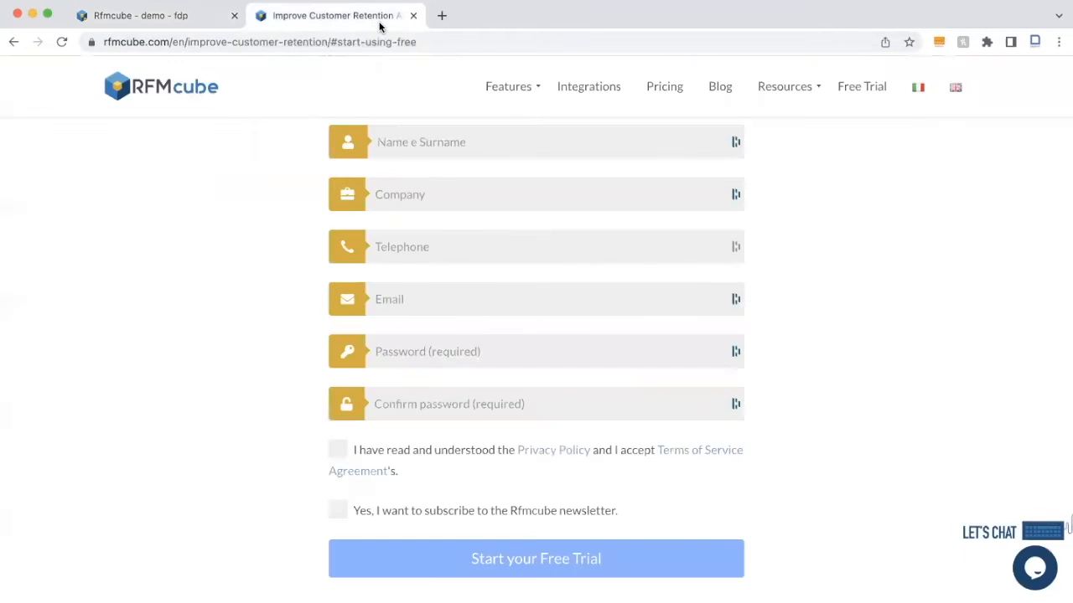
scroll(940, 290, "up", 20)
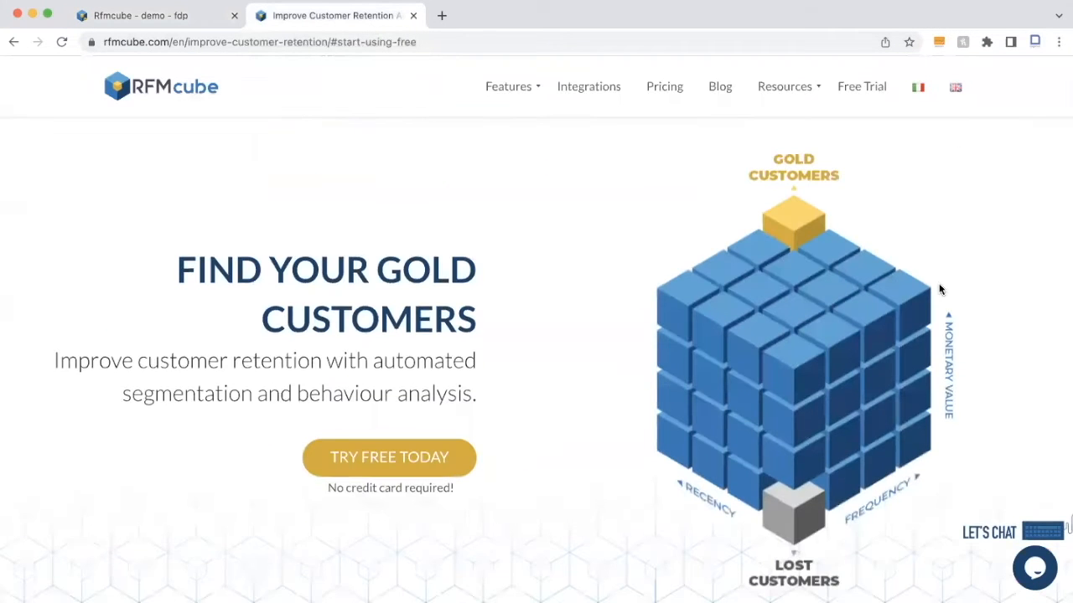
scroll(941, 285, "down", 4)
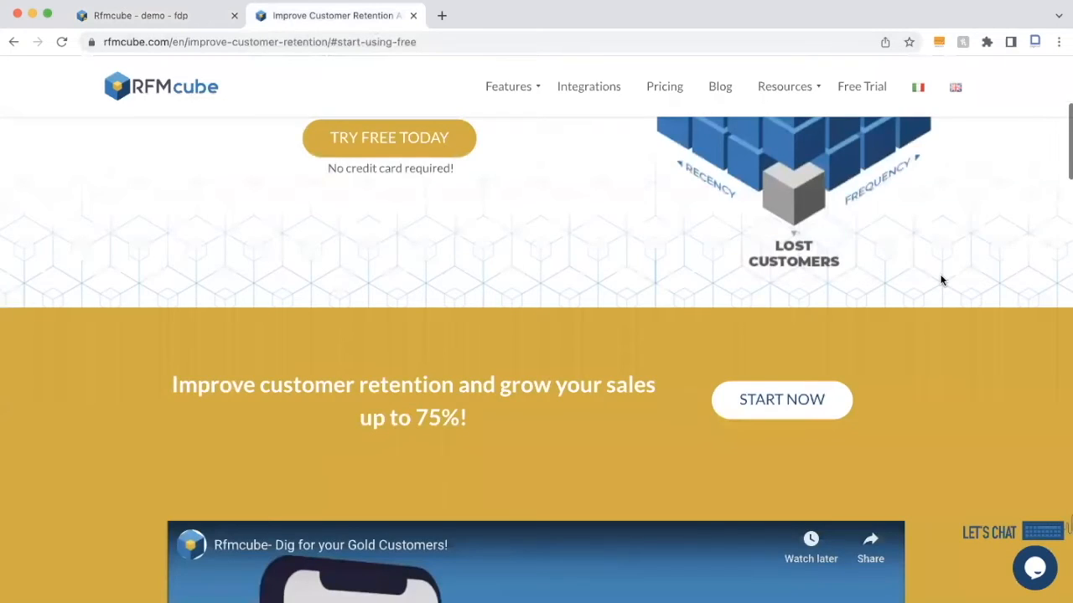
scroll(940, 281, "down", 20)
scroll(938, 266, "up", 6)
scroll(938, 266, "down", 4)
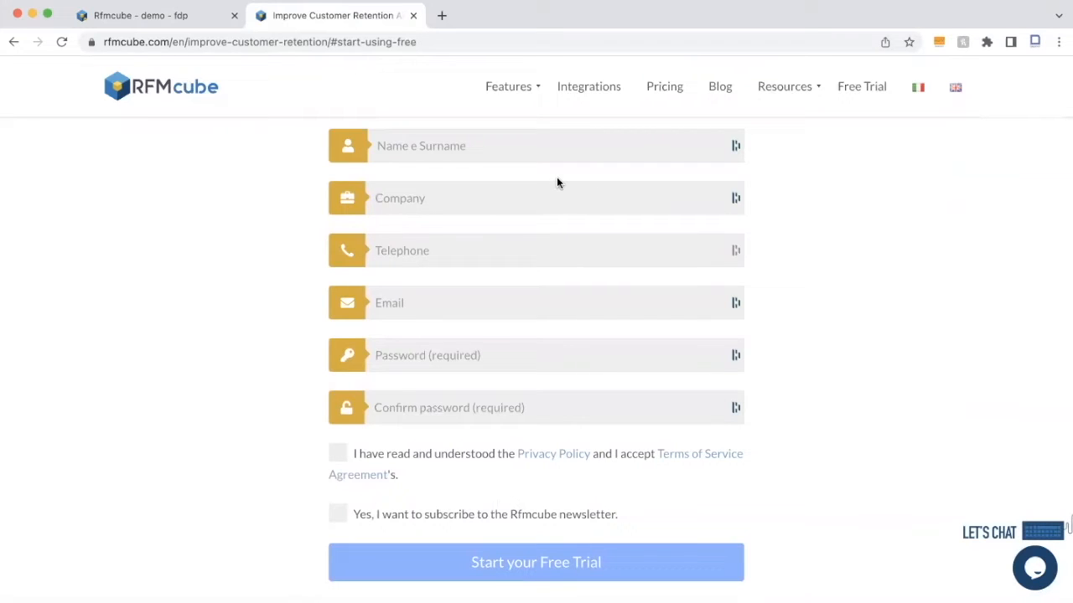
Back in the RFMcube app, name the connector rfmcube.com, accept the GDPR declaration and continue to the connection parameters
left_click(185, 17)
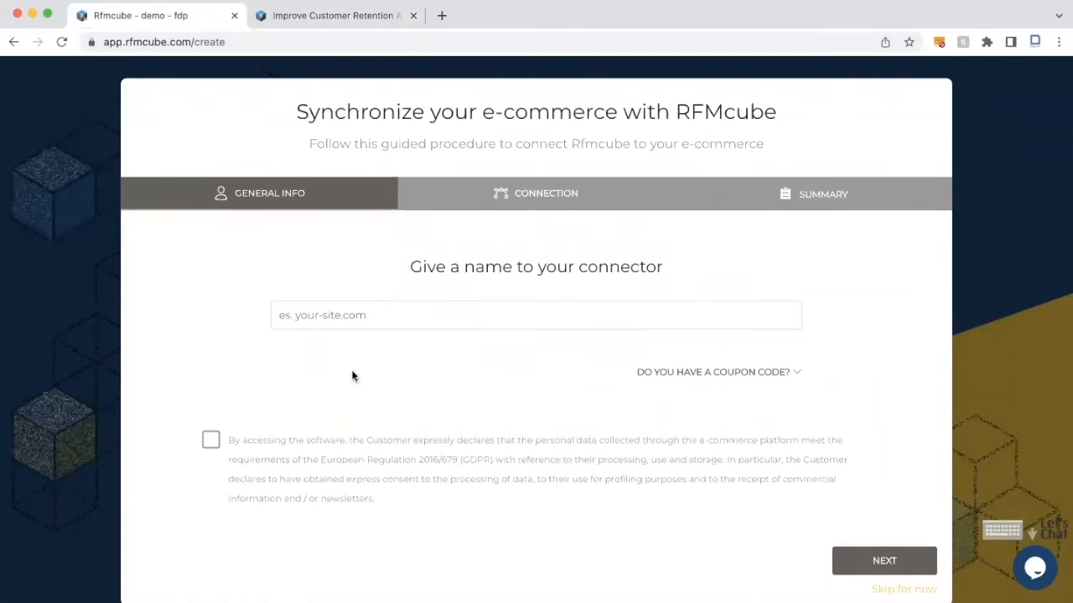
left_click(311, 318)
type("r")
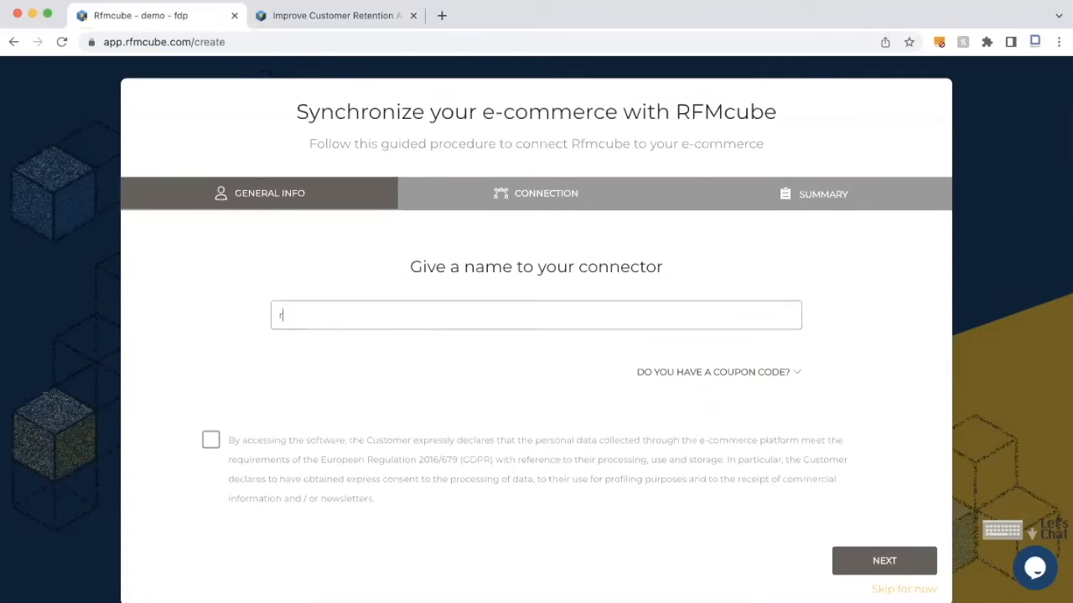
type("fmcube.com")
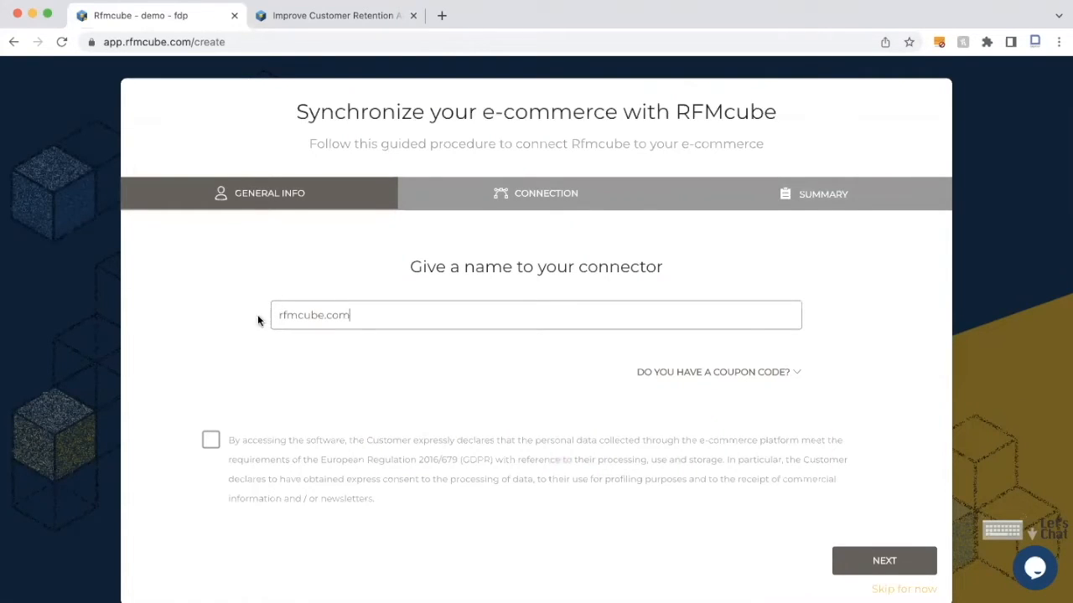
left_click(210, 440)
left_click(878, 569)
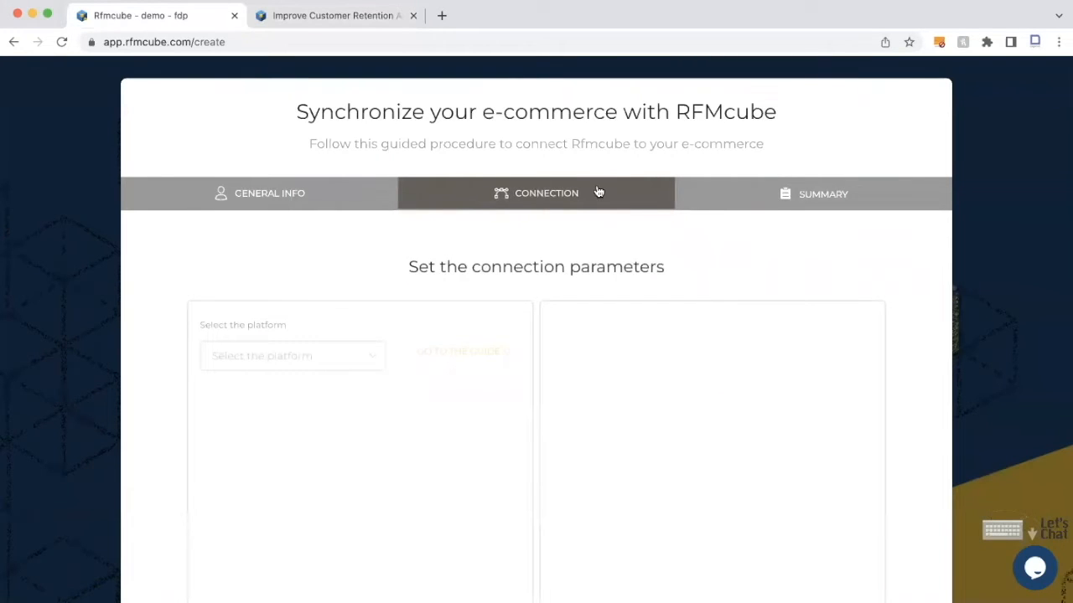
Choose Magento 1 as the connector's e-commerce platform
left_click(350, 369)
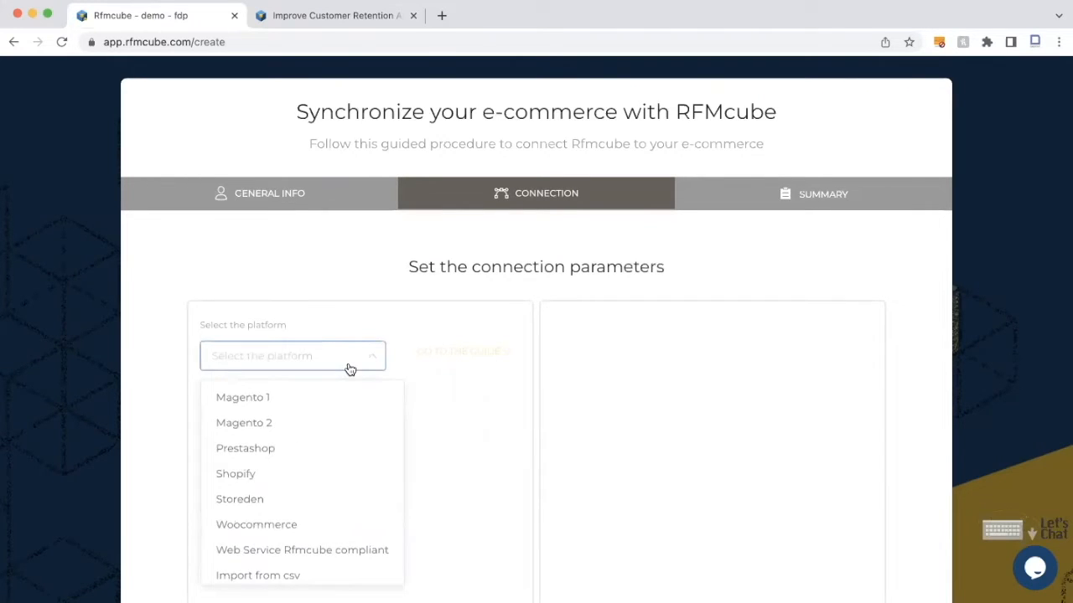
scroll(350, 370, "down", 3)
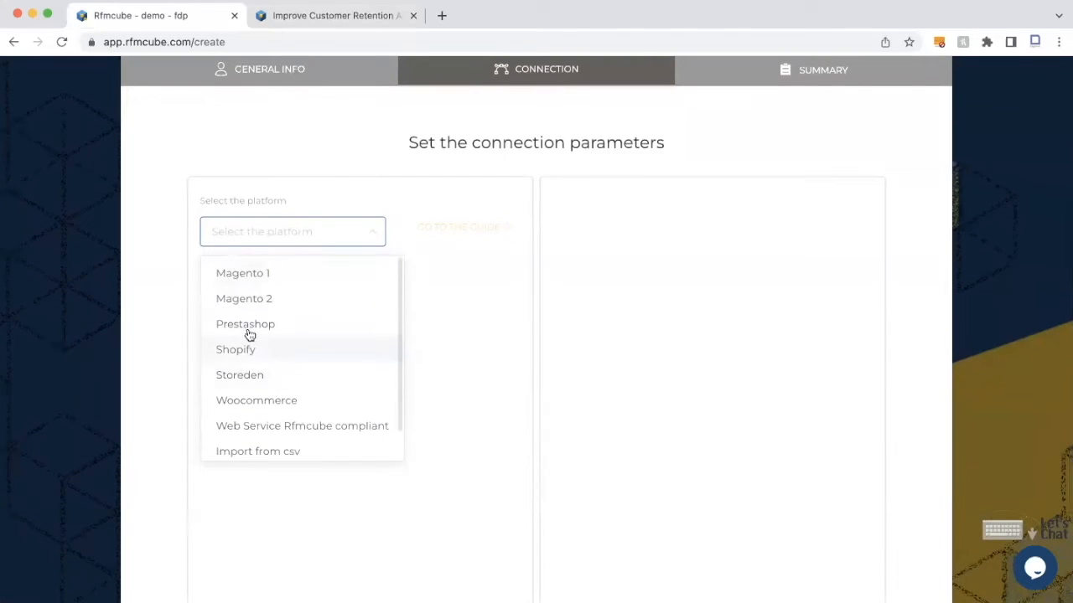
left_click(265, 275)
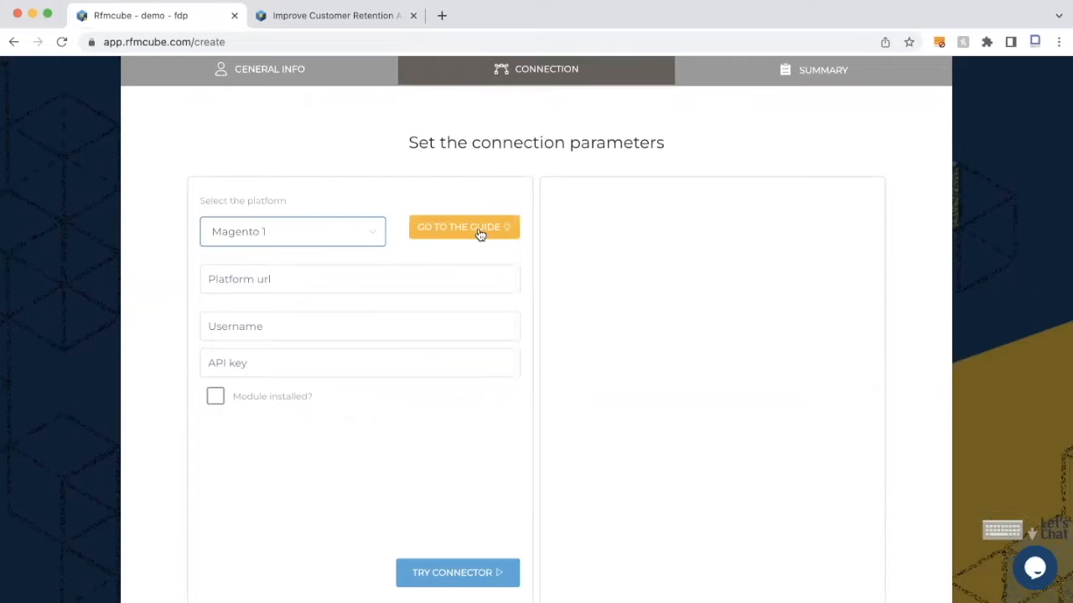
Set the connector's platform to Use Rfmcube API and skip the rest of the guided setup
left_click(311, 245)
scroll(300, 455, "down", 1)
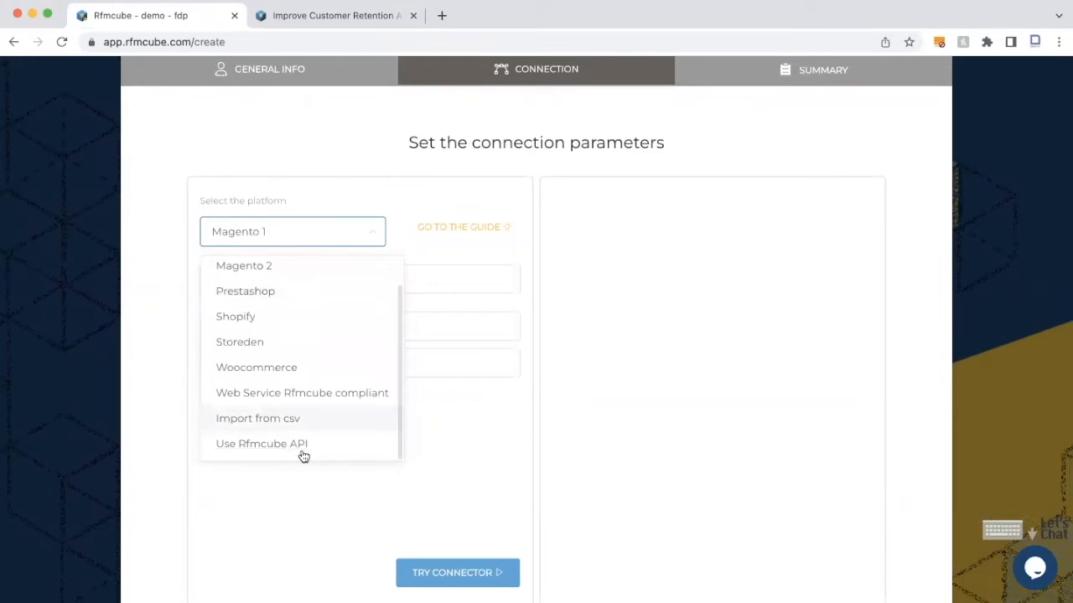
left_click(290, 454)
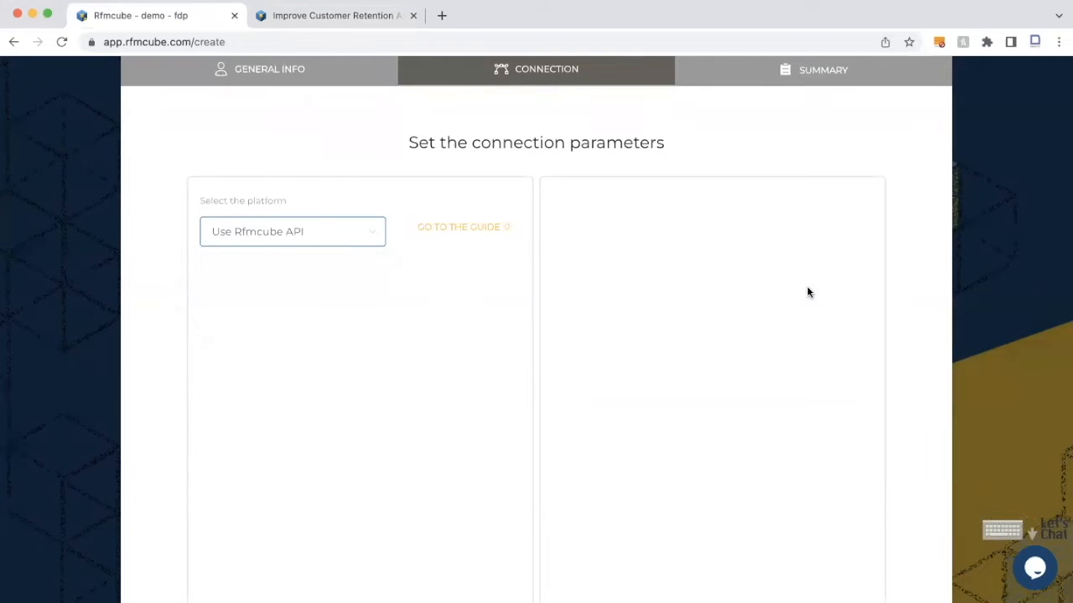
scroll(430, 291, "down", 3)
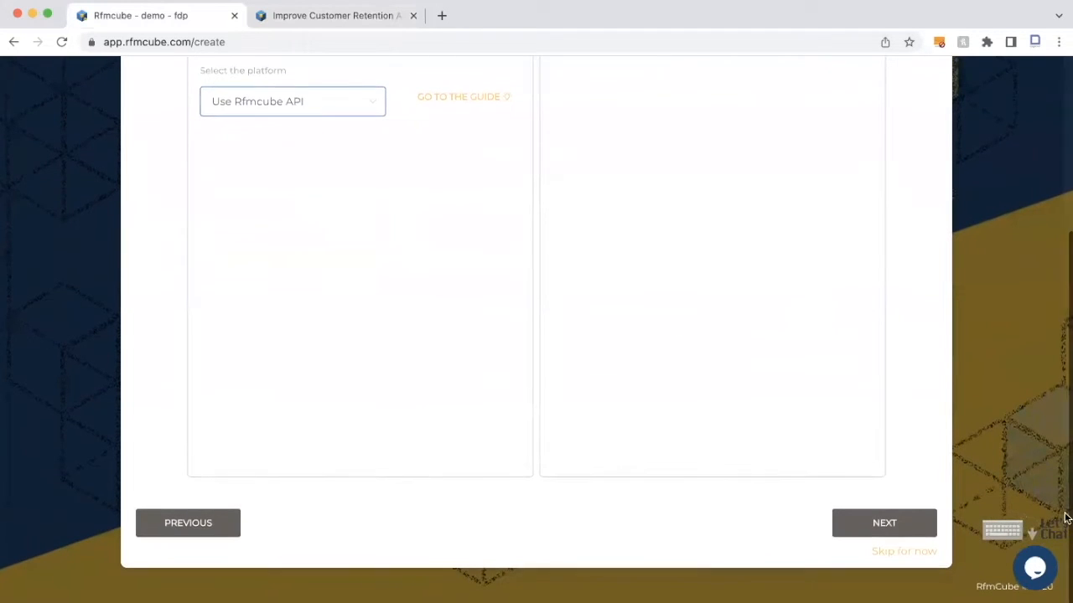
left_click(898, 553)
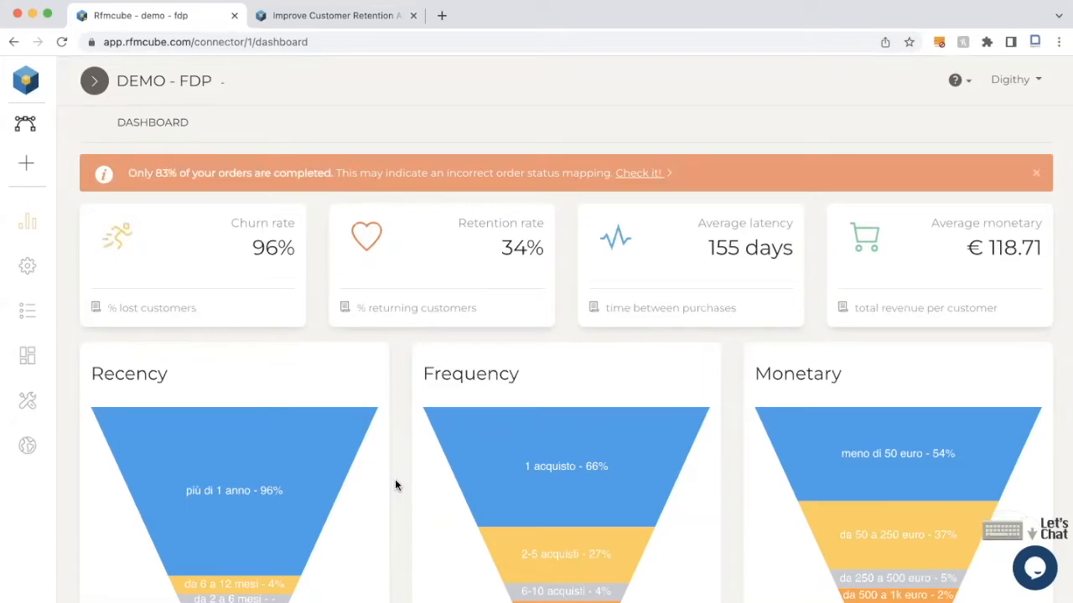
Examine the Recency, Frequency and Monetary funnels on the dashboard, including the details of their largest segments
scroll(546, 419, "down", 2)
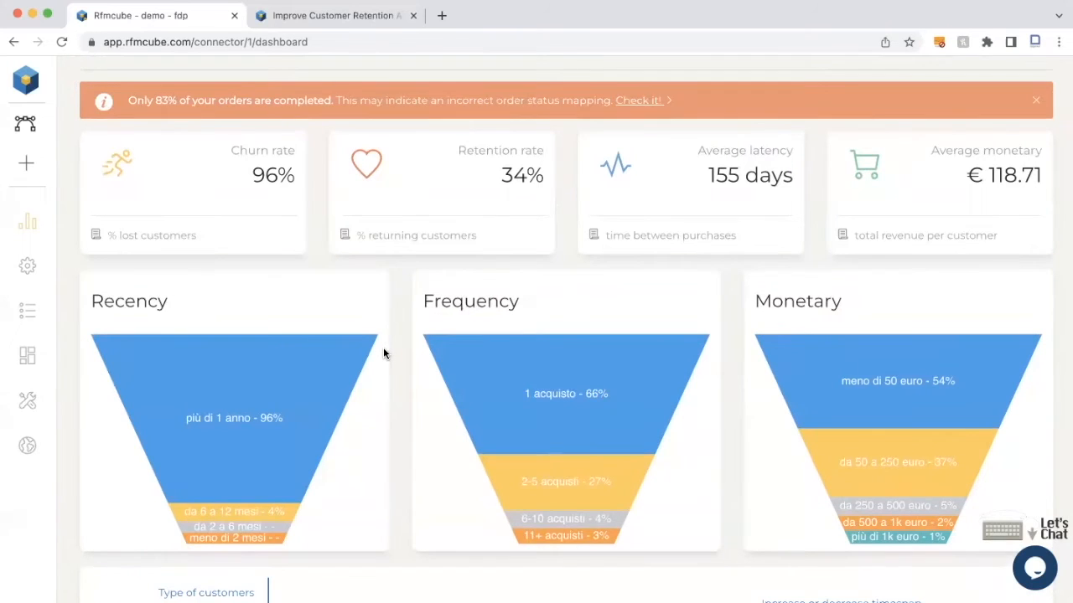
scroll(383, 347, "down", 3)
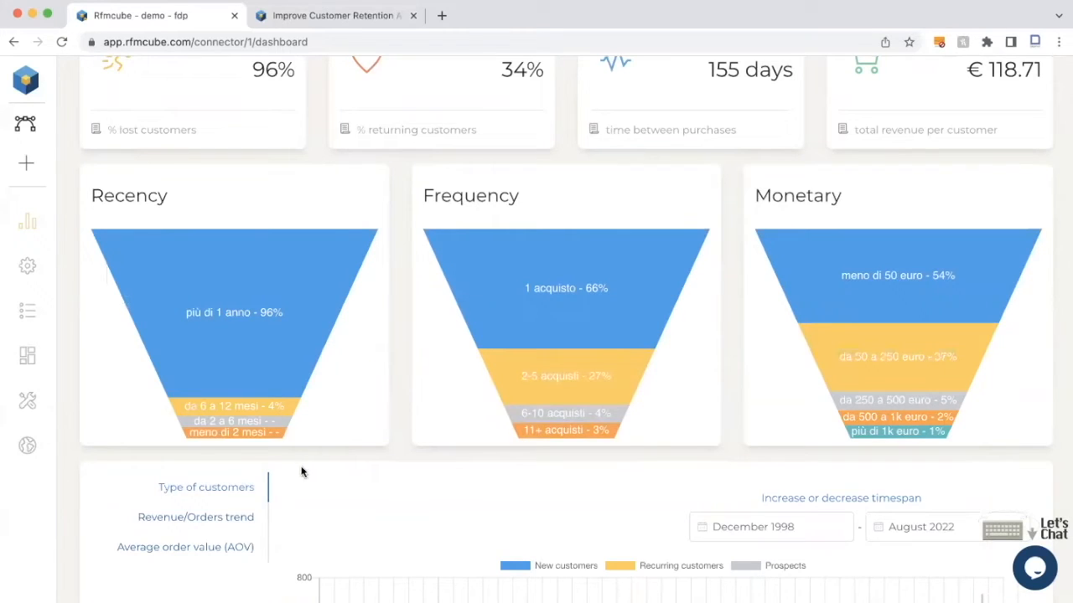
mouse_move(243, 352)
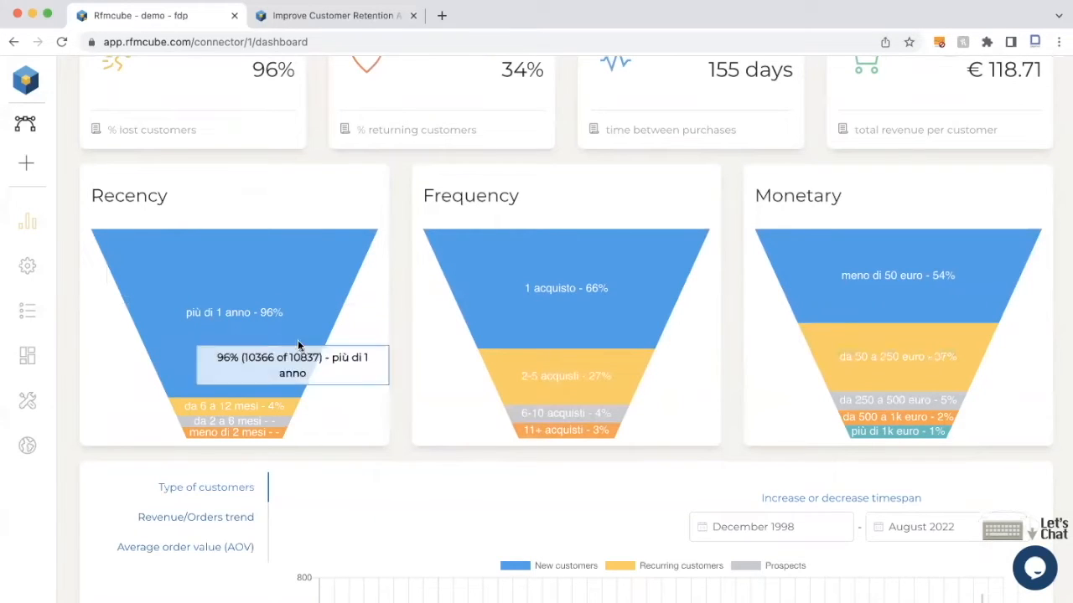
mouse_move(594, 325)
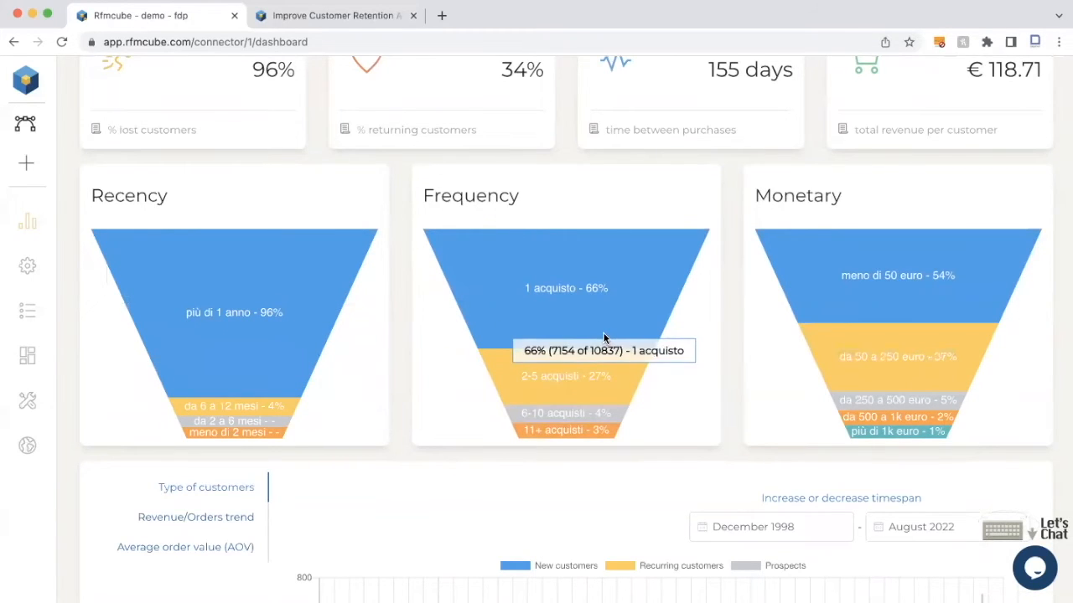
mouse_move(592, 451)
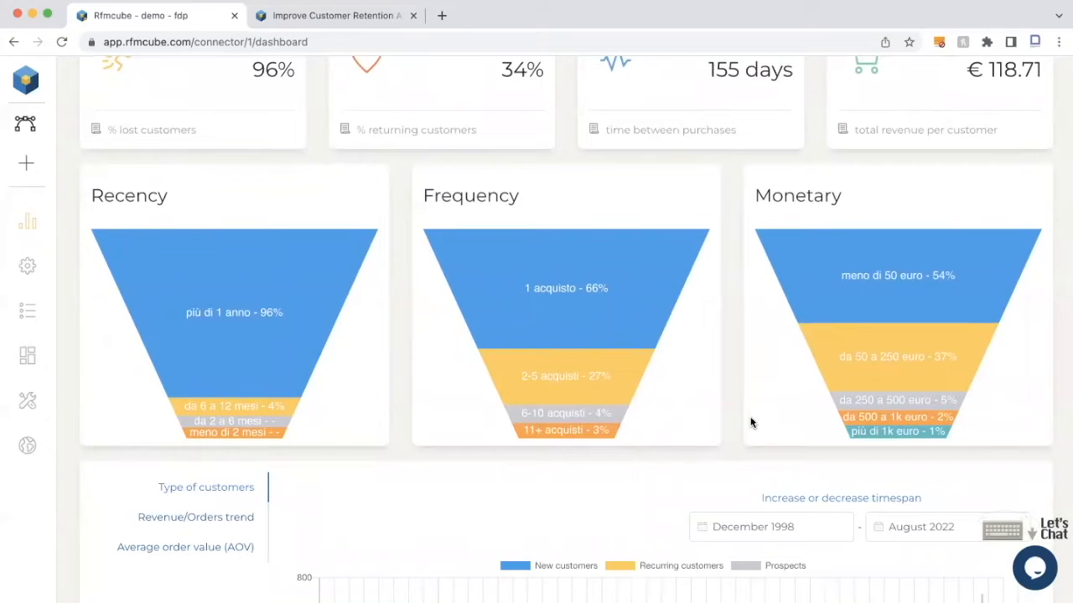
Open the RFM segments configuration and replace the label of recency score 1 with "change"
mouse_move(48, 257)
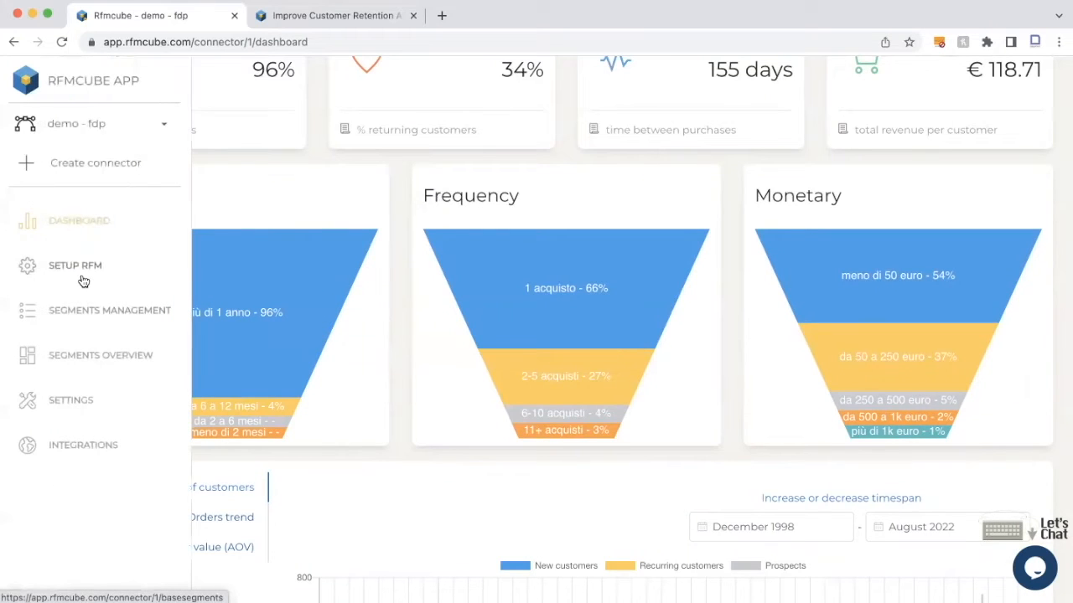
left_click(84, 281)
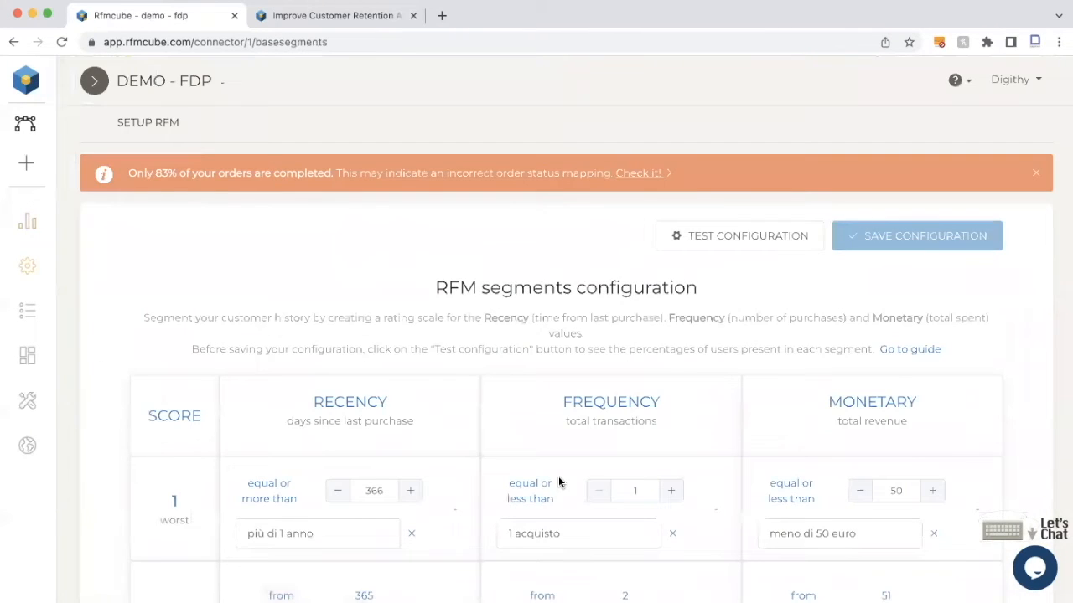
scroll(559, 482, "down", 5)
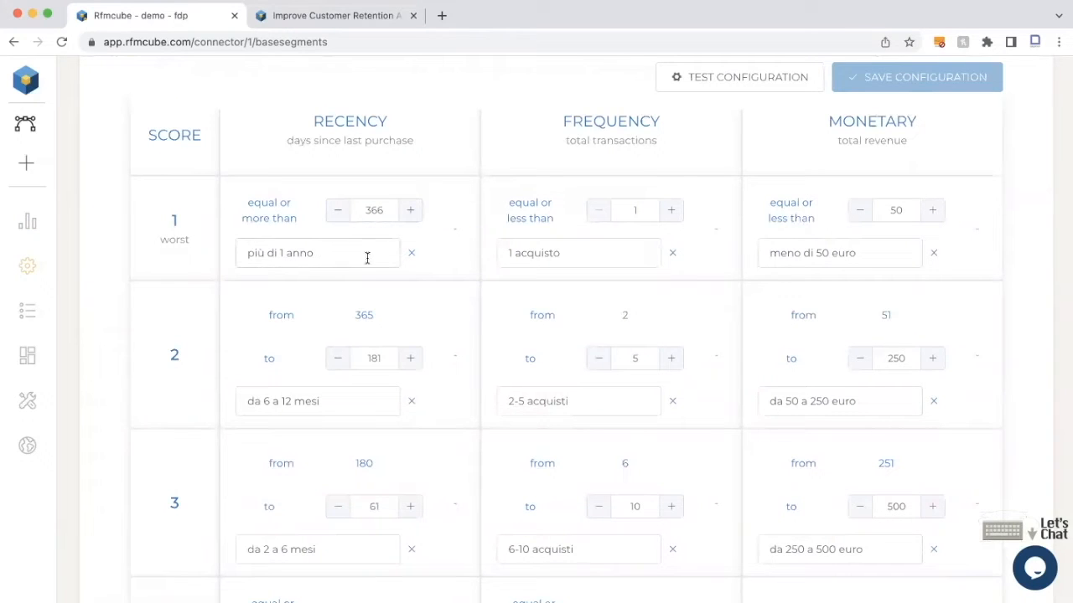
left_click(342, 252)
mouse_move(35, 204)
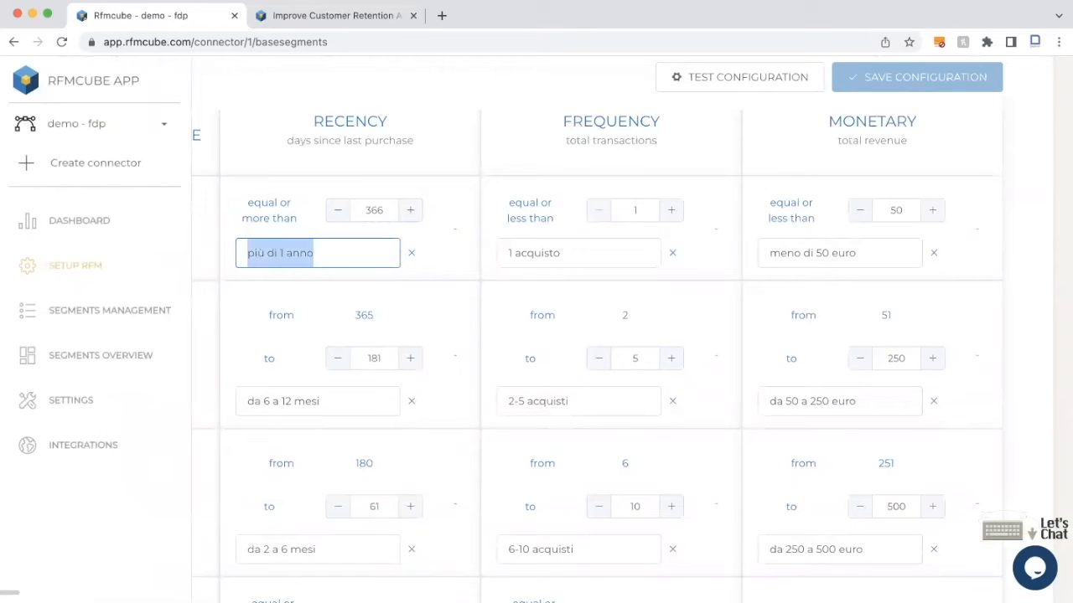
type("change")
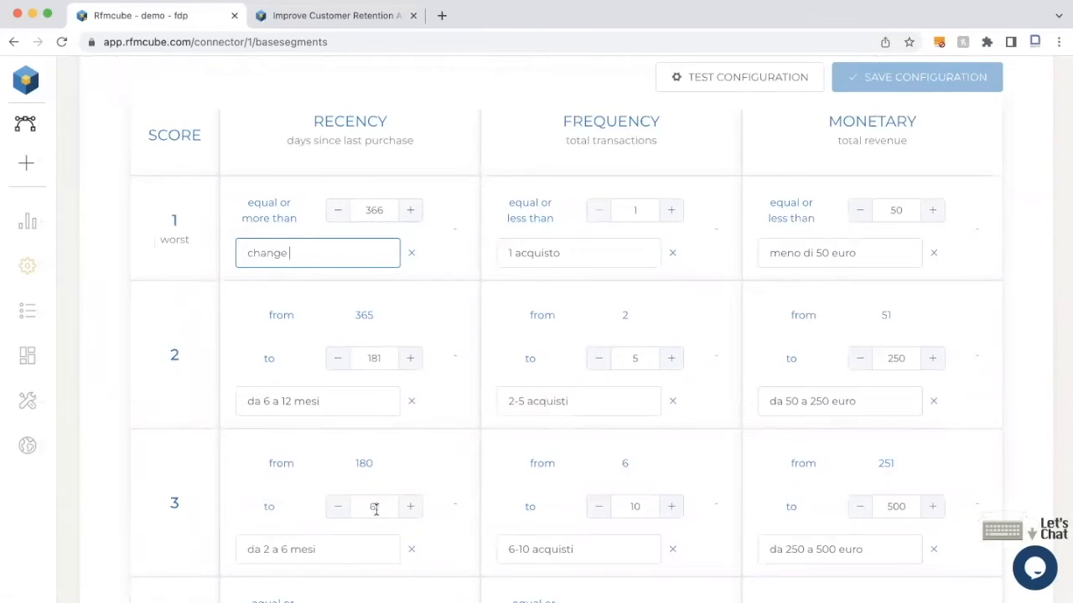
Review the remaining score ranges for recency, frequency and monetary in the RFM configuration table
scroll(376, 507, "down", 3)
scroll(375, 504, "down", 2)
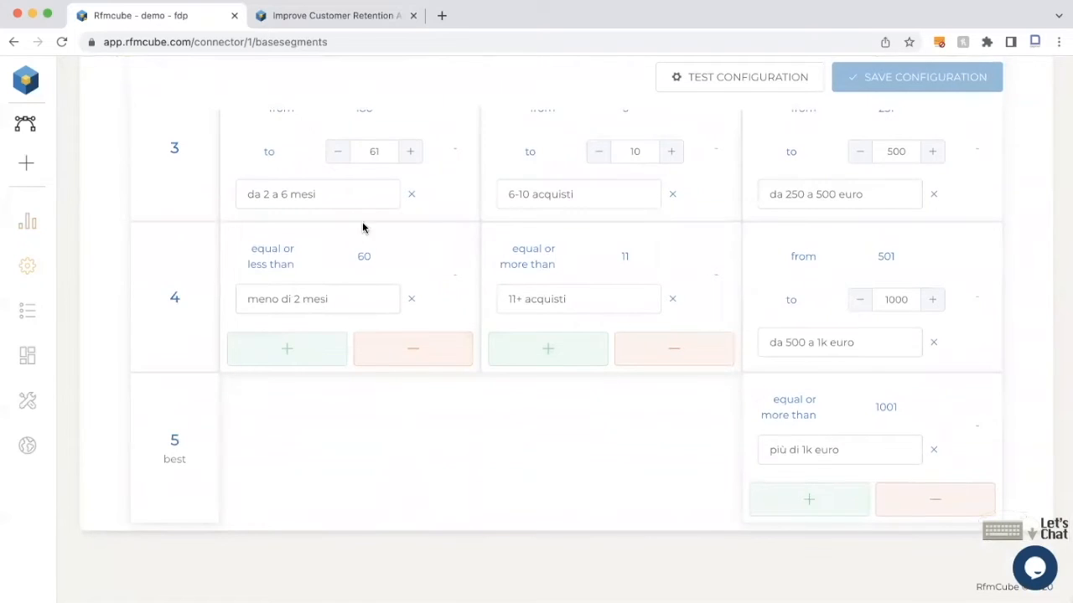
mouse_move(5, 232)
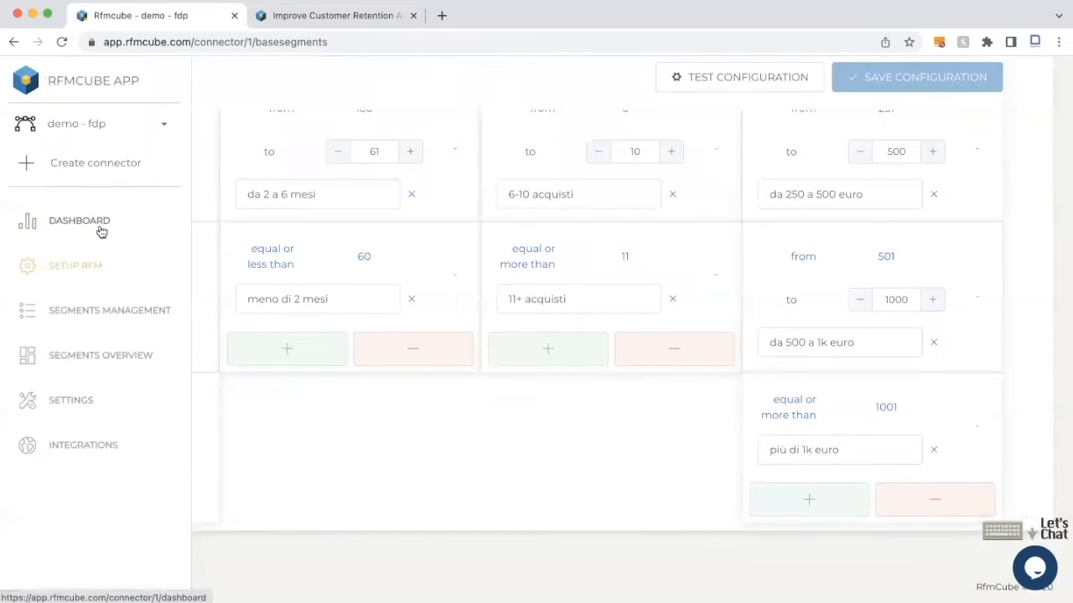
scroll(926, 170, "up", 1)
scroll(926, 170, "up", 3)
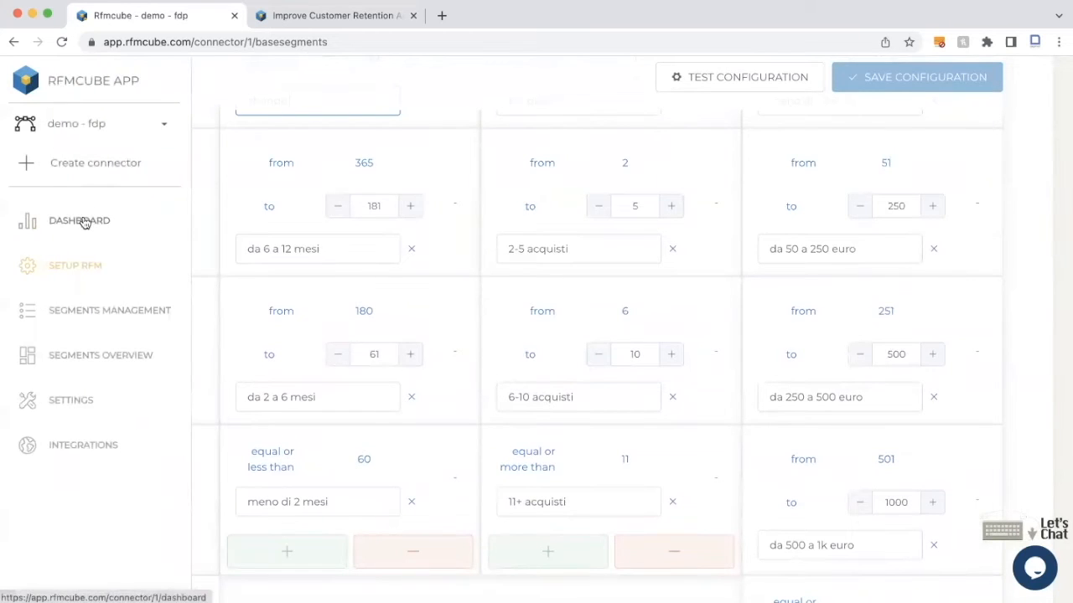
Return to the dashboard and view the type of customers chart
left_click(84, 222)
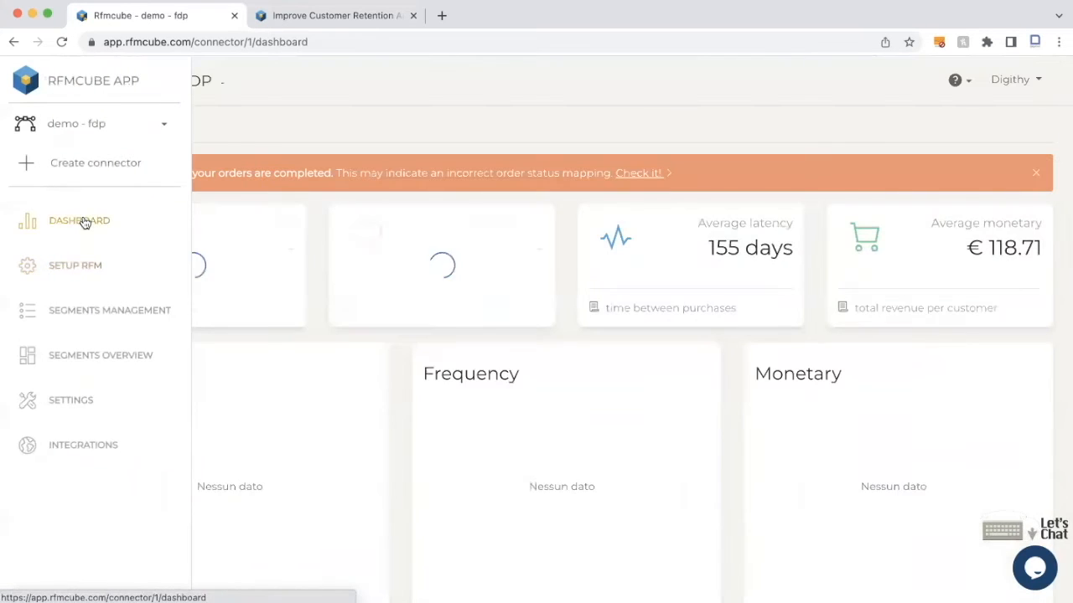
scroll(726, 306, "down", 5)
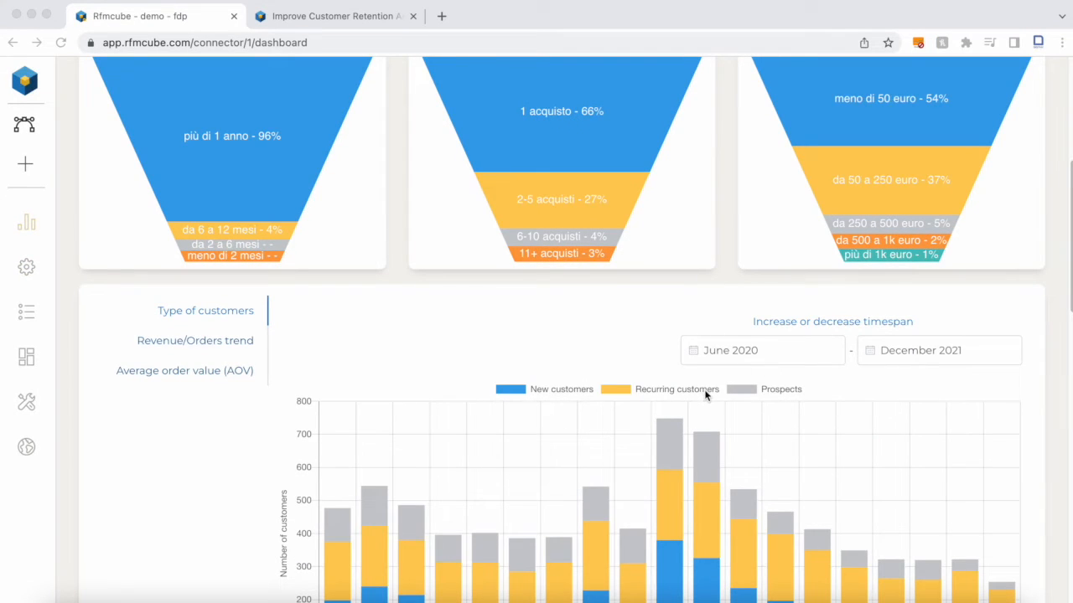
scroll(719, 394, "down", 3)
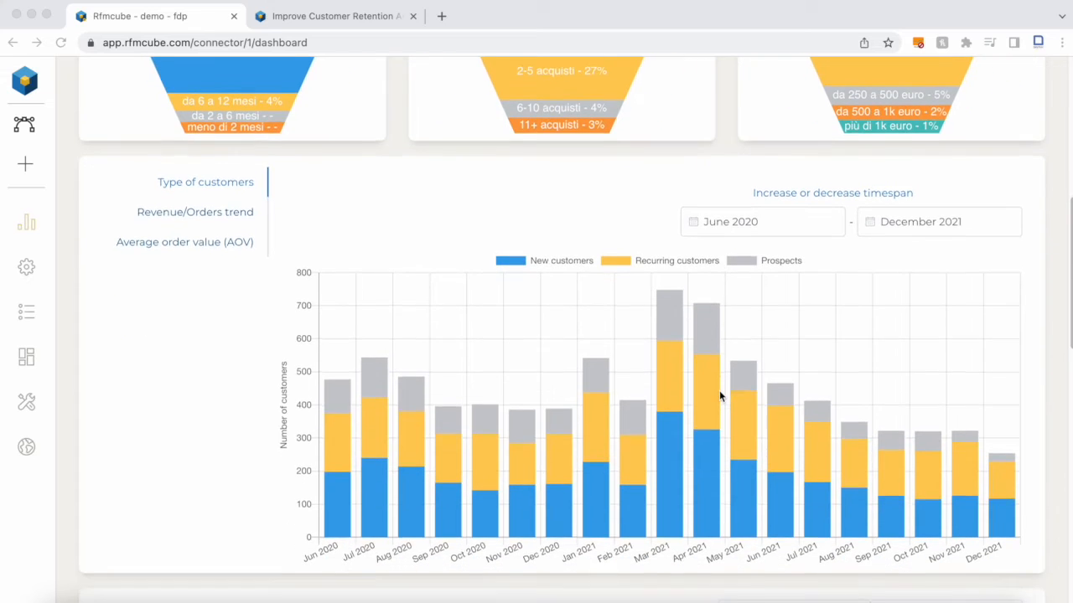
scroll(719, 395, "down", 1)
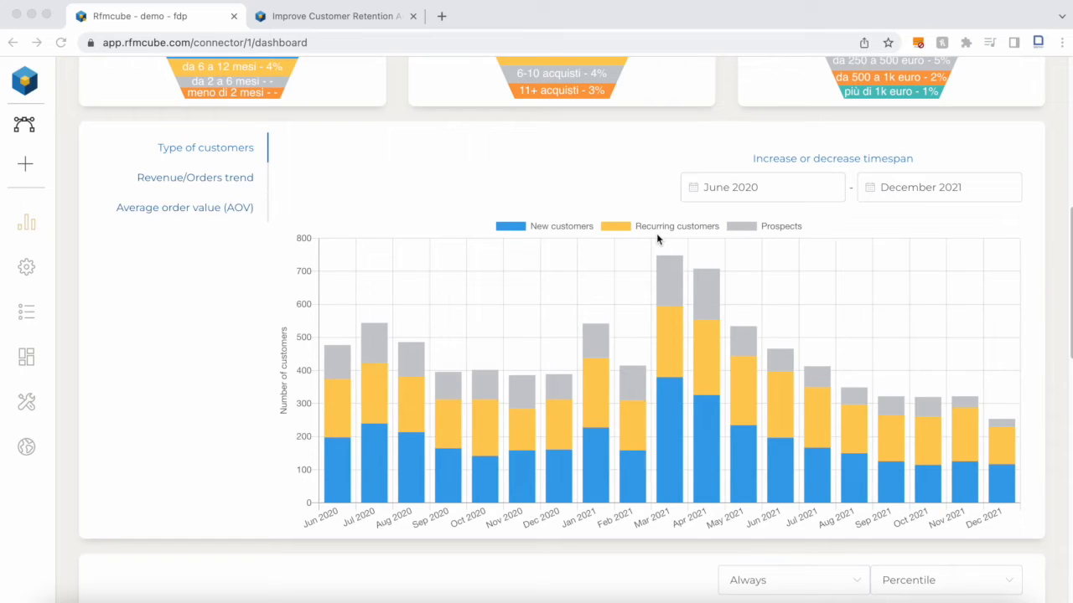
Browse the years available for the start month of the type of customers chart
left_click(755, 186)
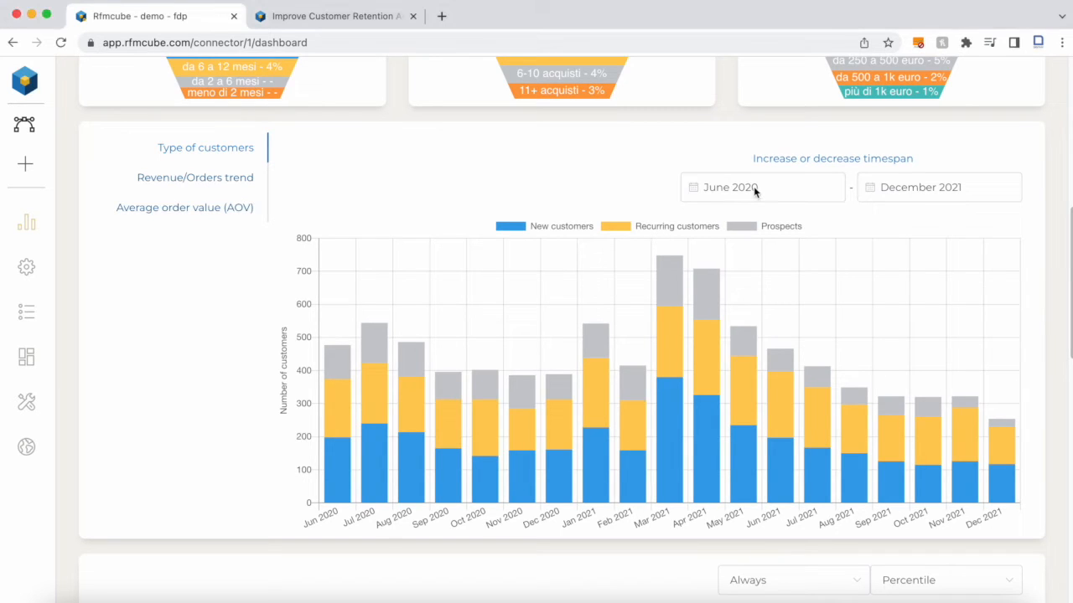
left_click(810, 188)
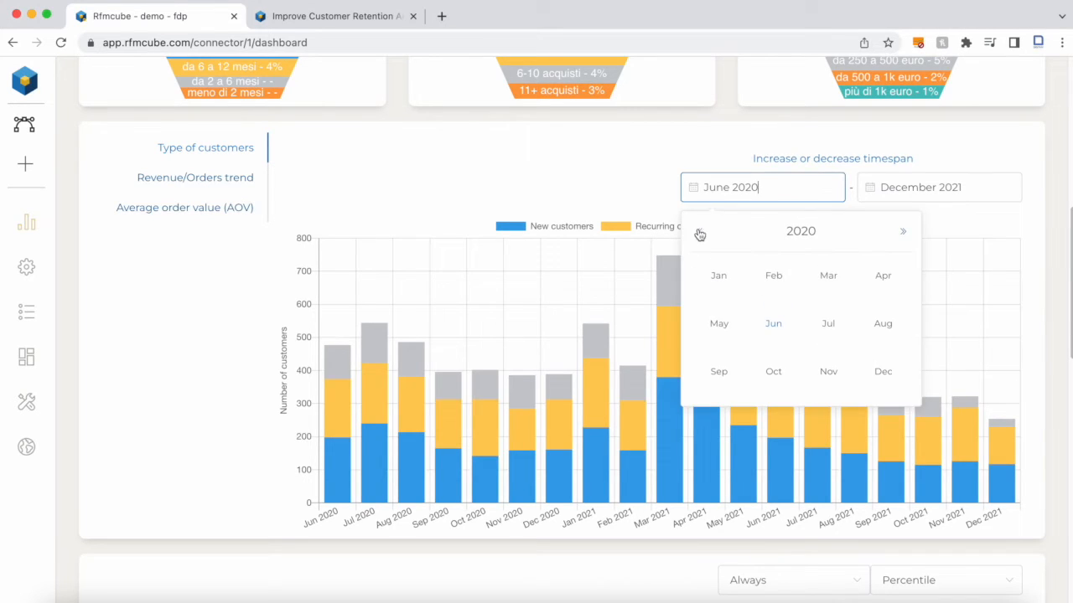
left_click(700, 233)
left_click(700, 233)
left_click(700, 233)
left_click(700, 232)
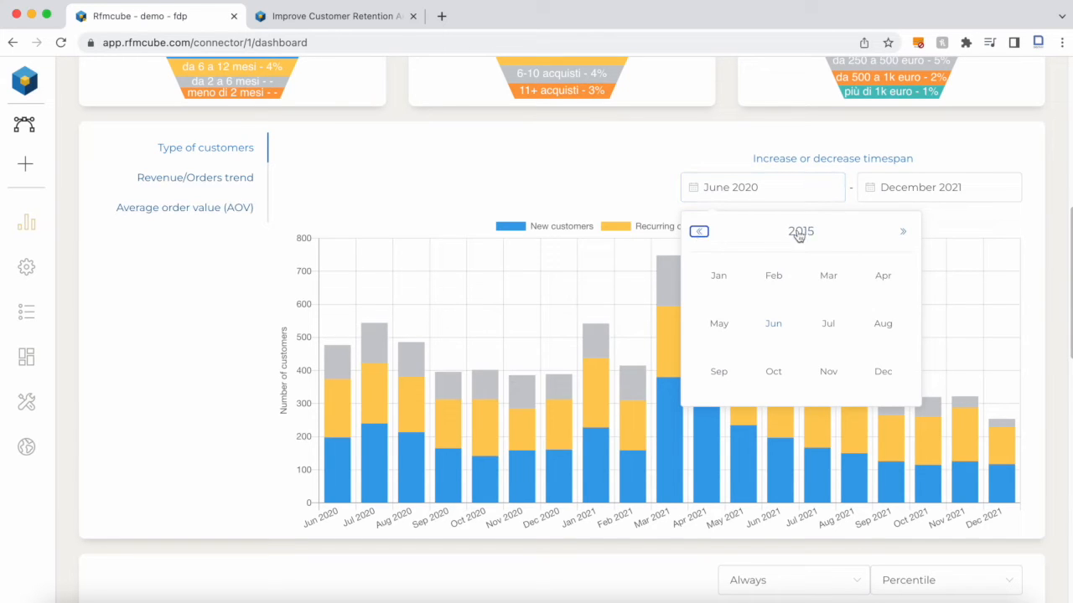
left_click(904, 233)
left_click(904, 232)
left_click(905, 232)
left_click(904, 232)
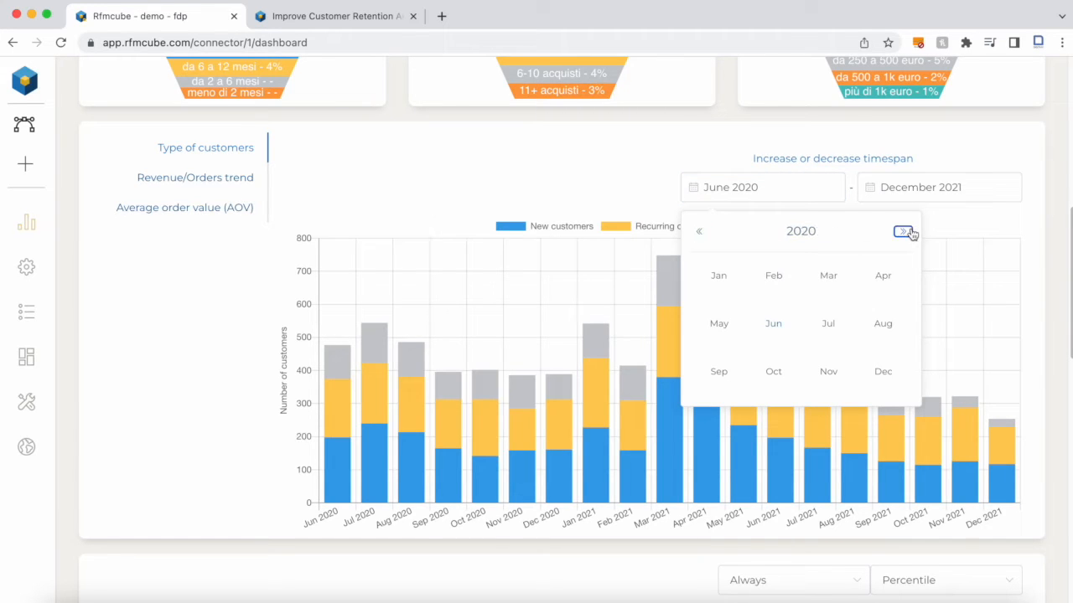
left_click(639, 160)
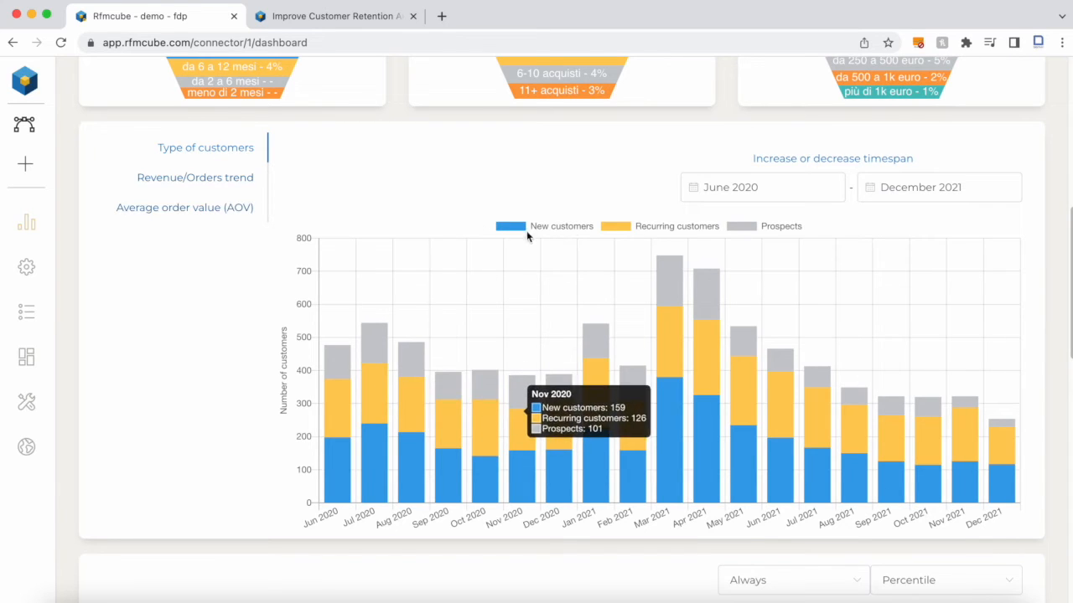
Filter the type of customers chart to display only recurring customers and prospects, and check its start month options
left_click(625, 227)
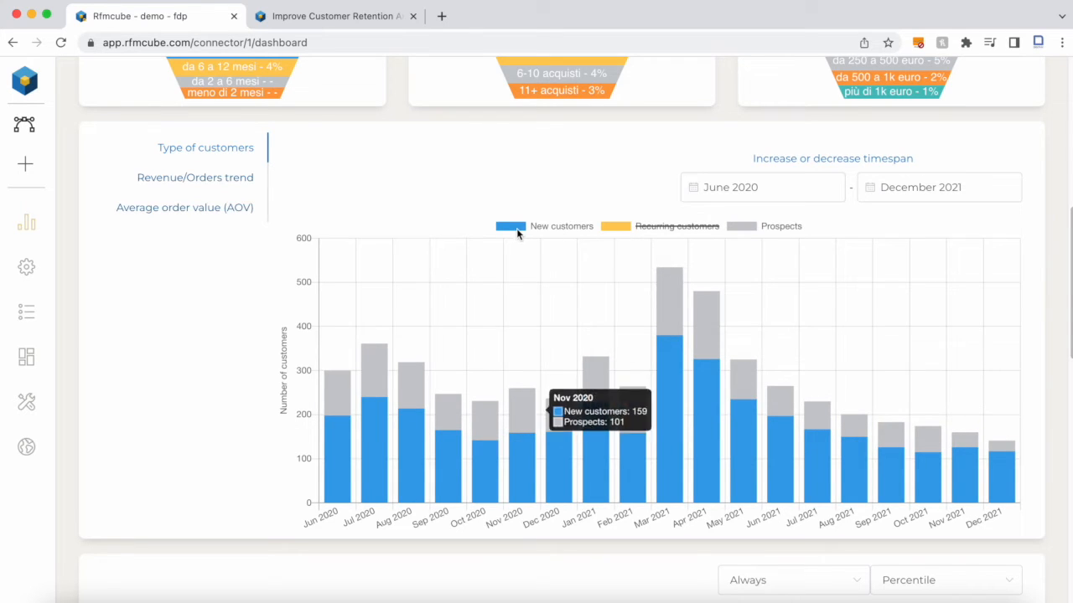
left_click(545, 227)
left_click(634, 228)
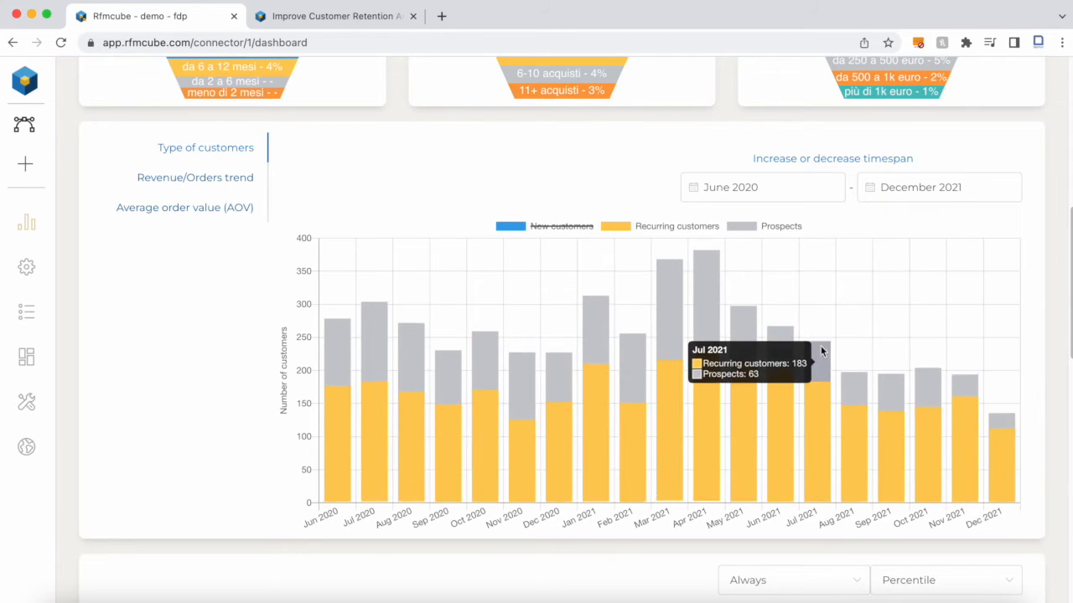
left_click(814, 189)
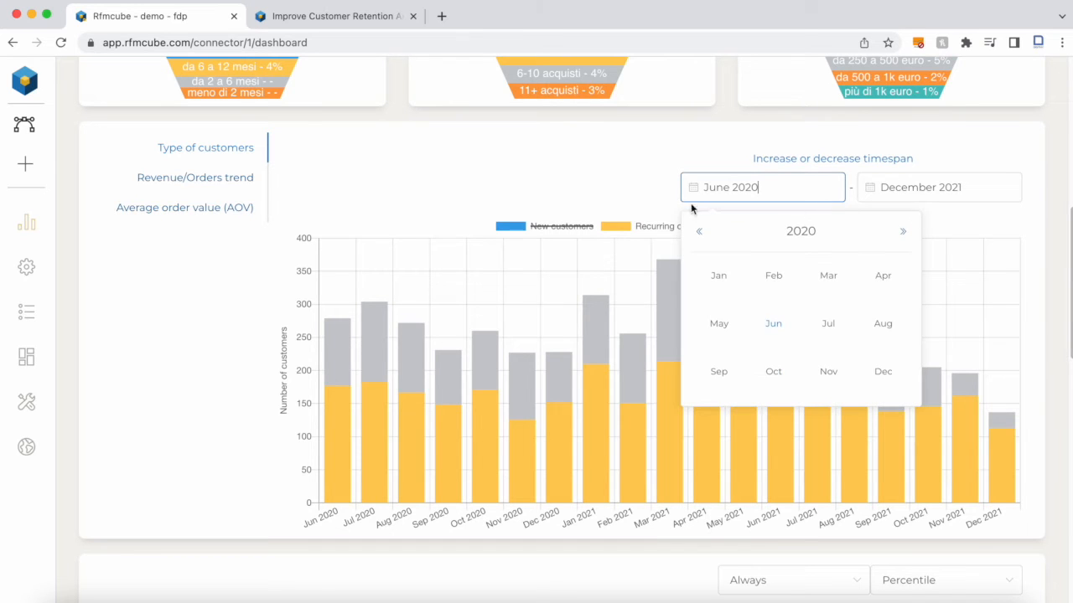
left_click(631, 181)
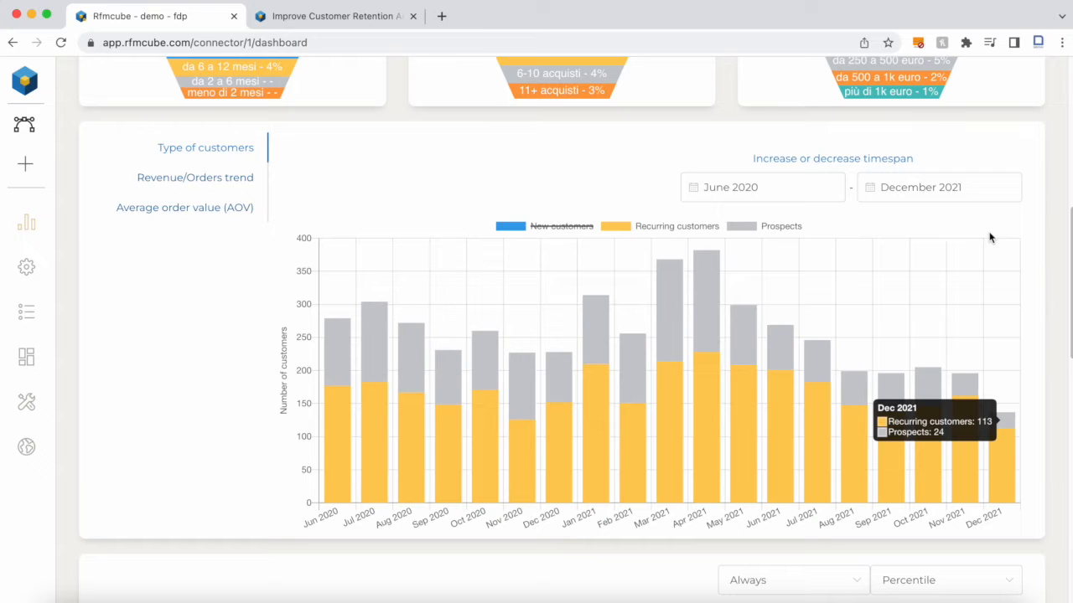
Show the Revenue/Orders trend chart with only the new and recurring customers revenue series, hiding both orders series
left_click(157, 182)
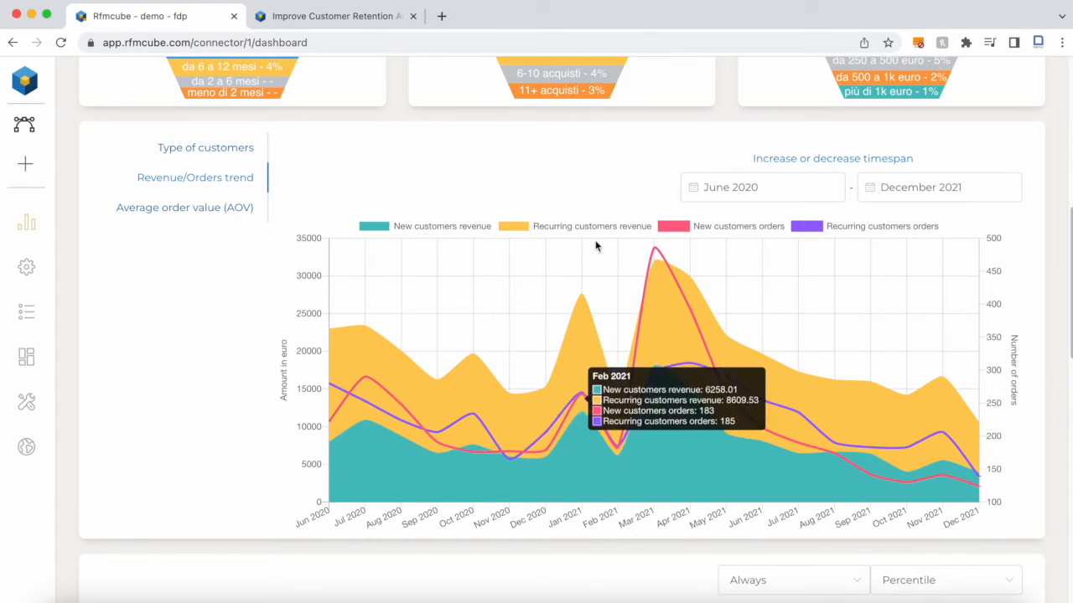
left_click(376, 227)
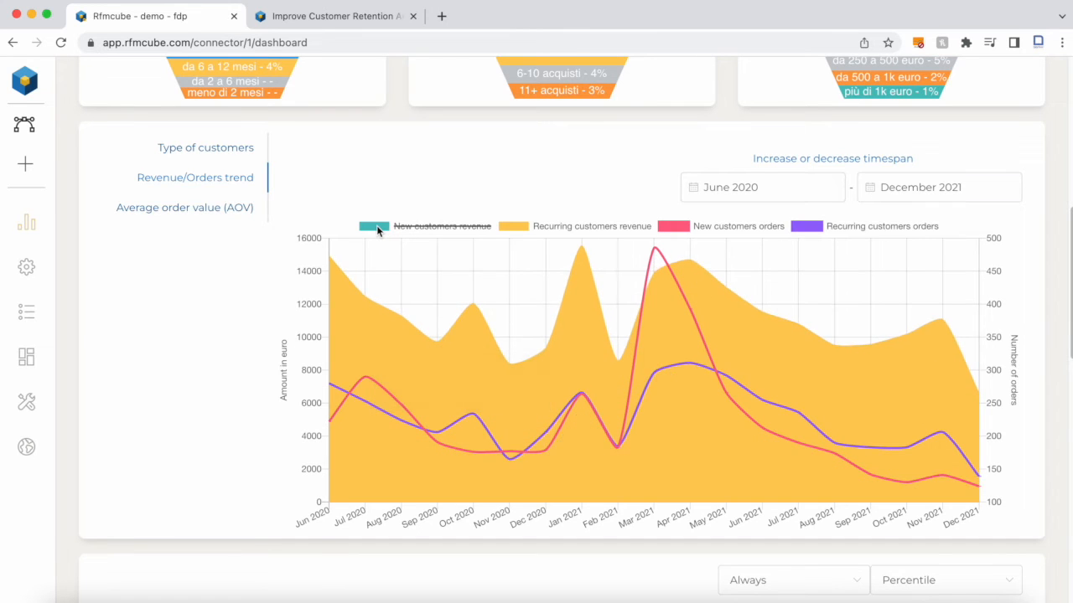
left_click(376, 227)
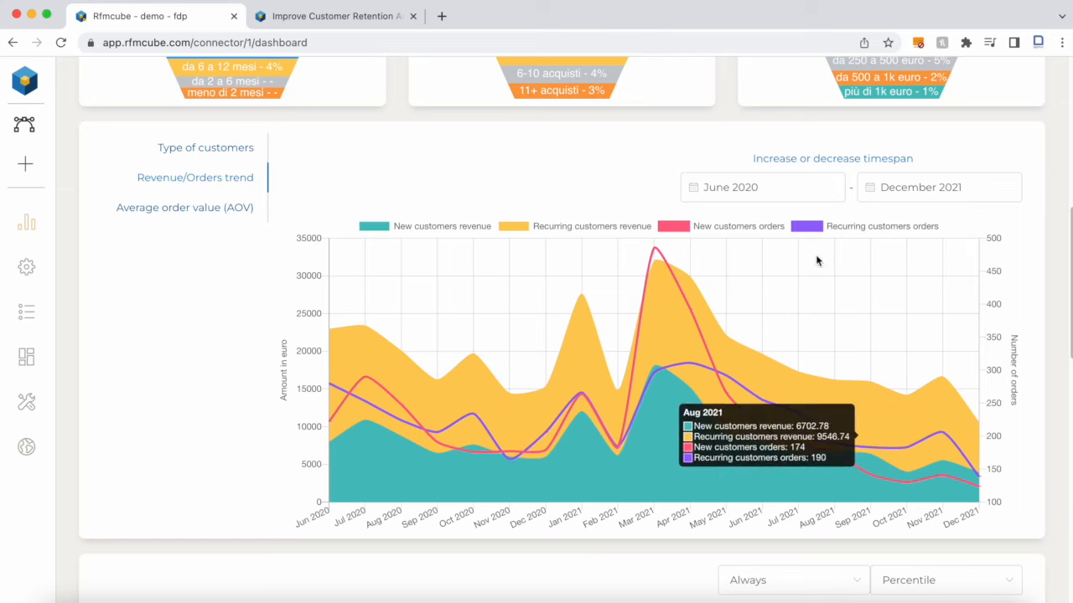
left_click(677, 228)
left_click(819, 229)
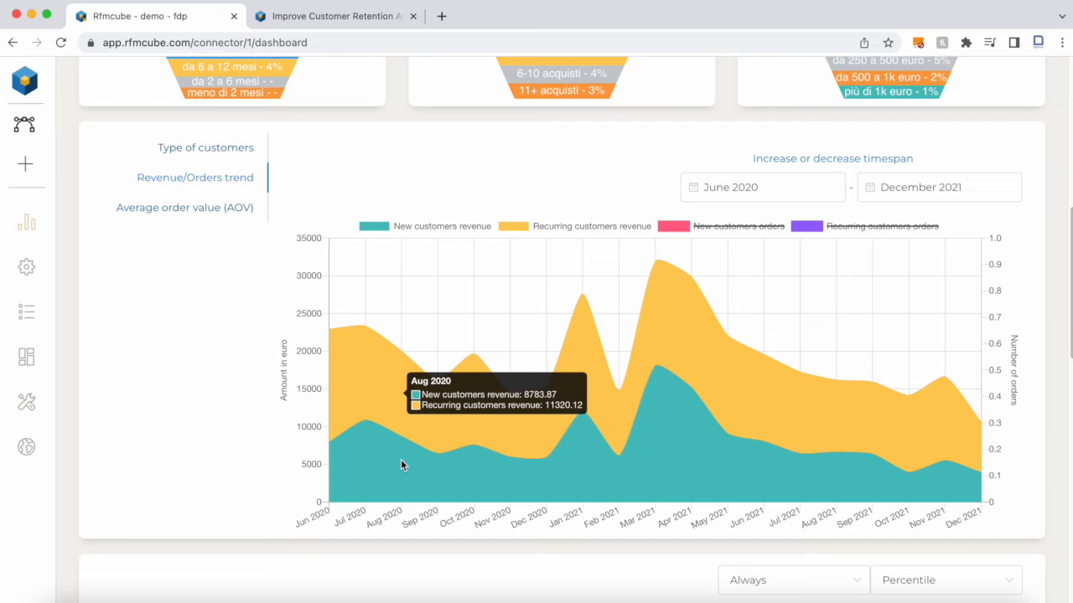
Examine the orders heatmap by weekday and hour, including its time period options
scroll(740, 404, "down", 3)
scroll(741, 410, "down", 4)
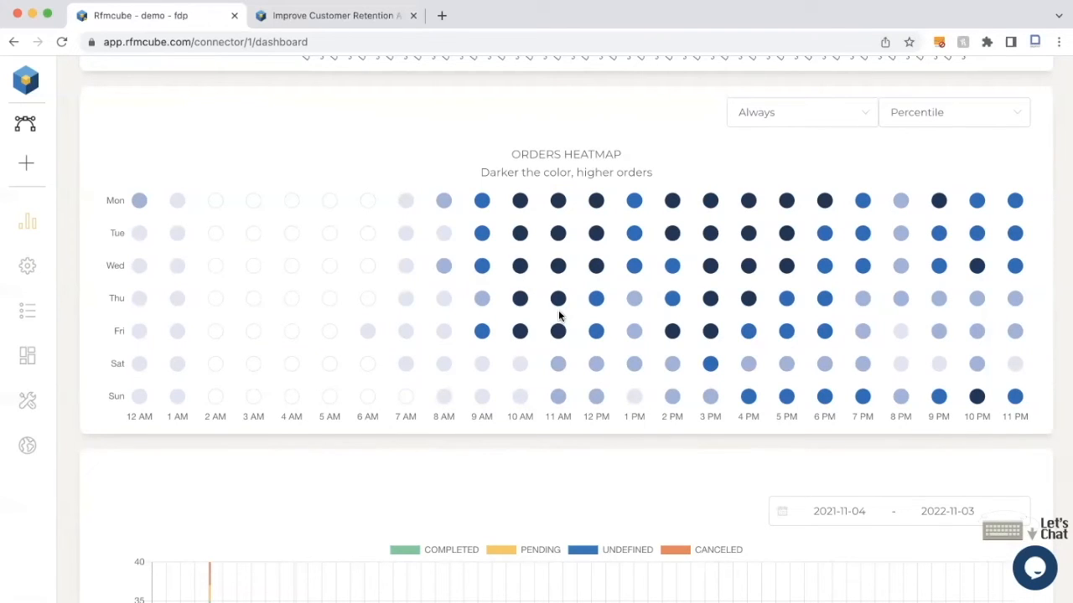
left_click(830, 115)
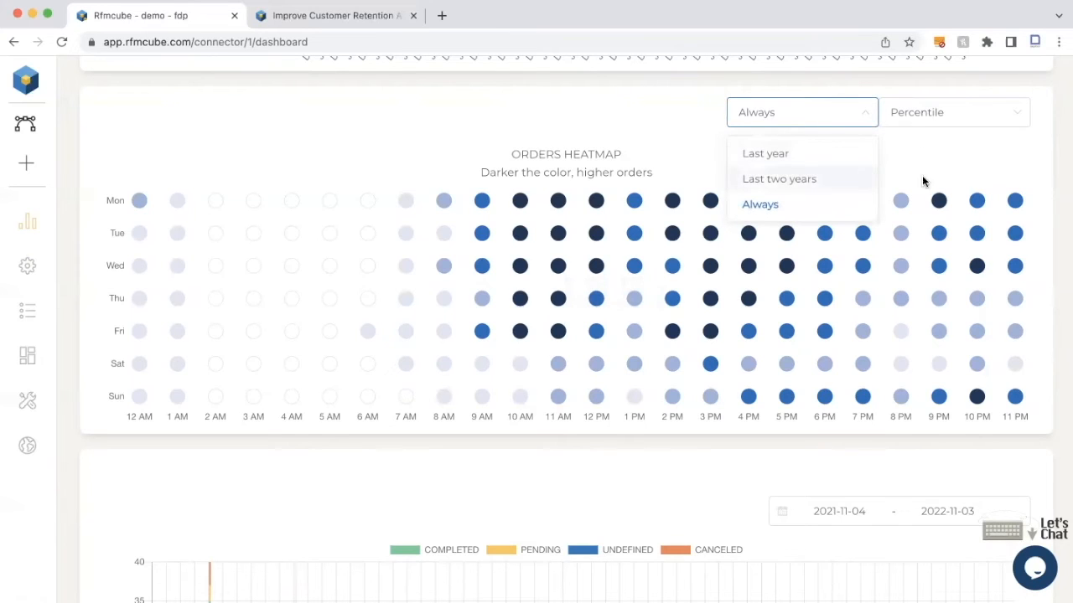
left_click(920, 143)
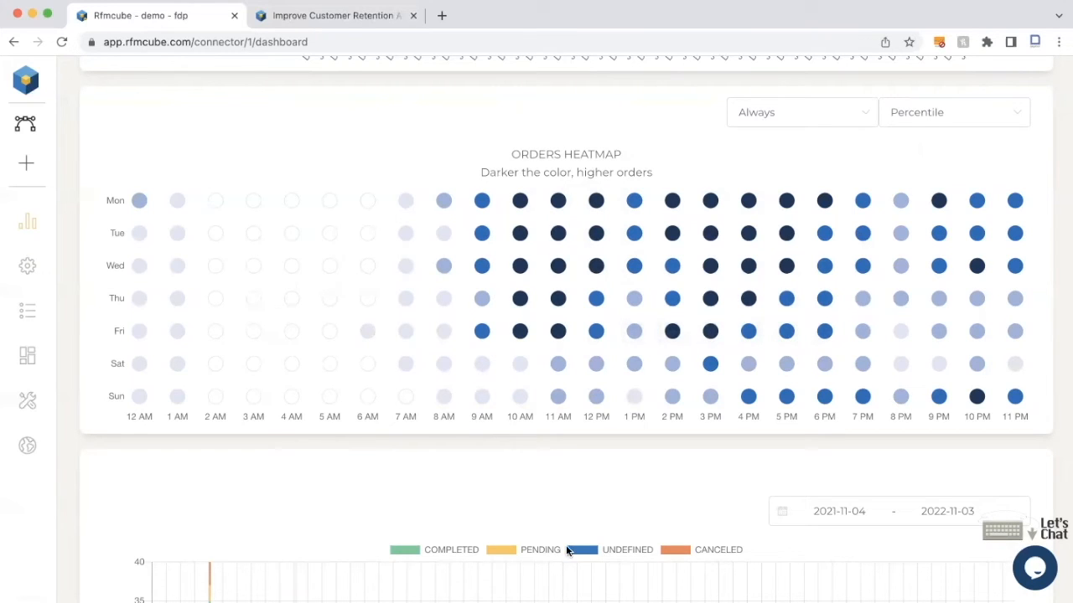
scroll(727, 527, "down", 5)
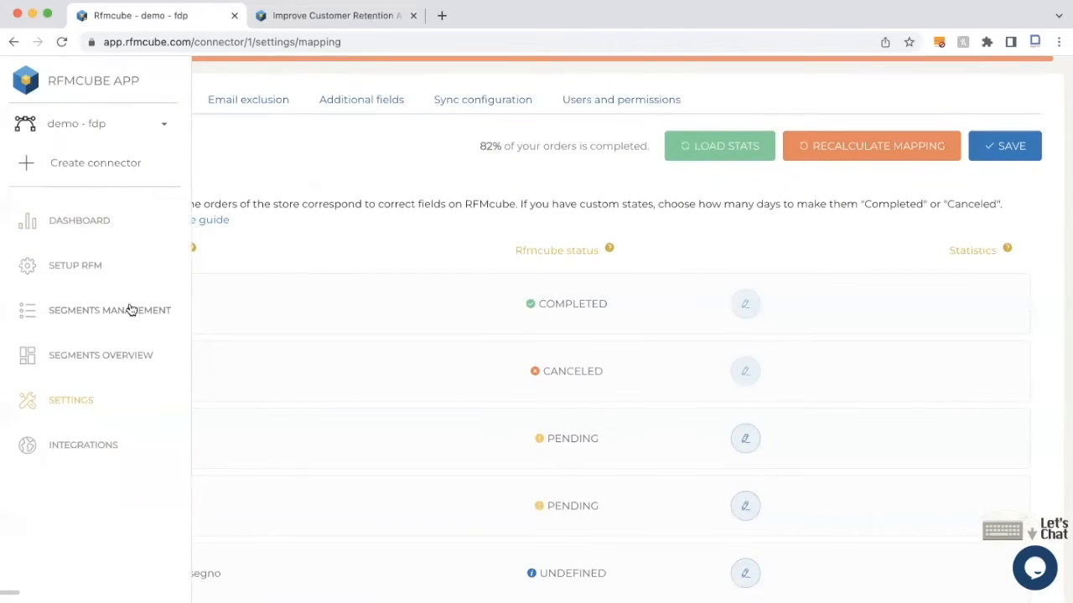
In segments management, filter customers by recency "più di 1 anno", frequency "1 acquisto" and monetary "meno di 50 euro"
mouse_move(27, 312)
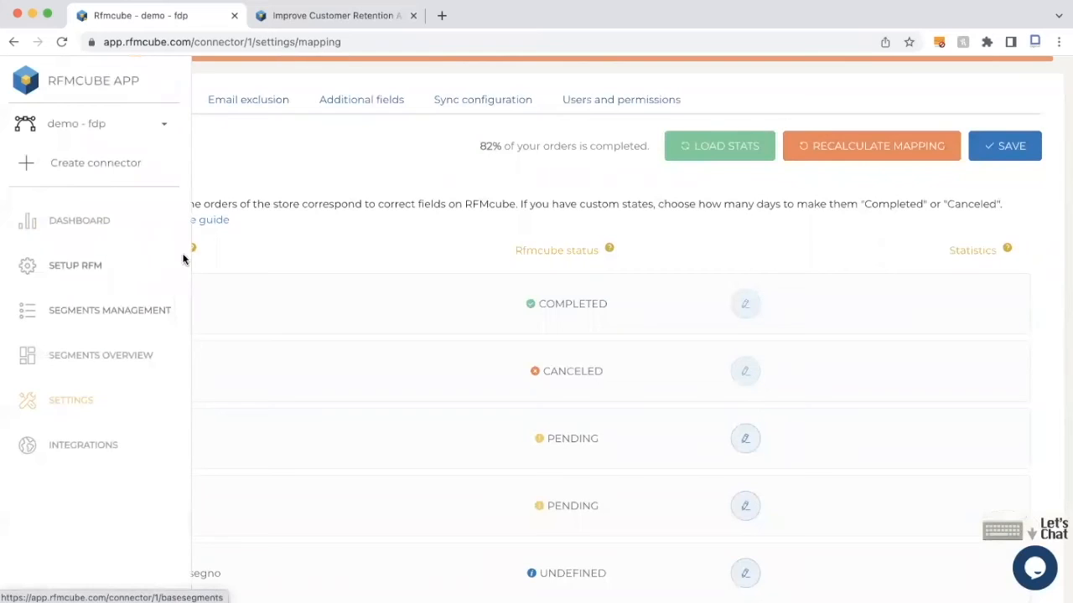
left_click(132, 309)
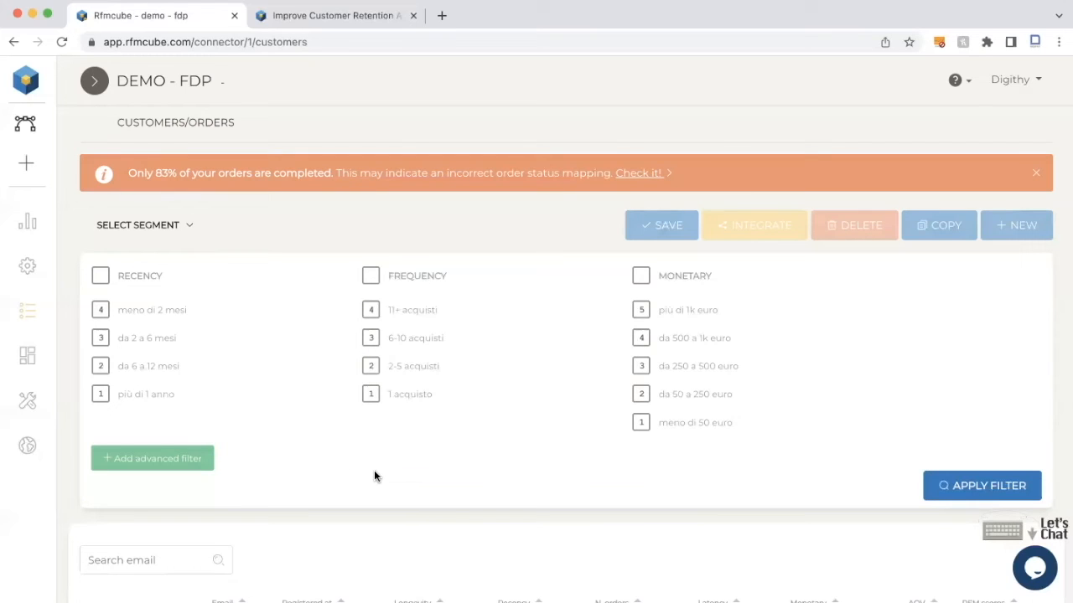
scroll(313, 428, "down", 3)
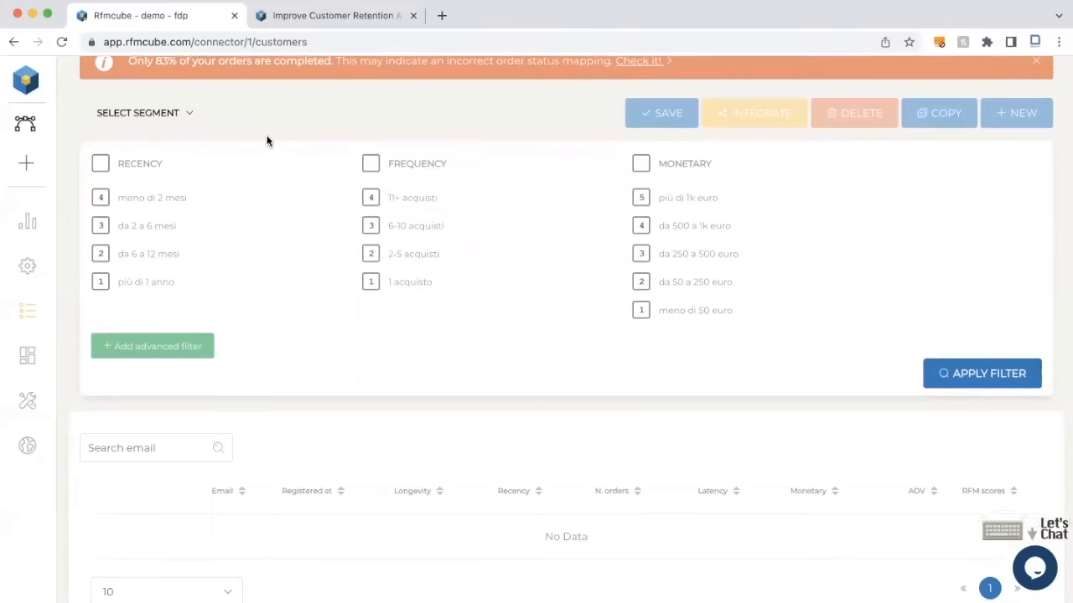
mouse_move(38, 290)
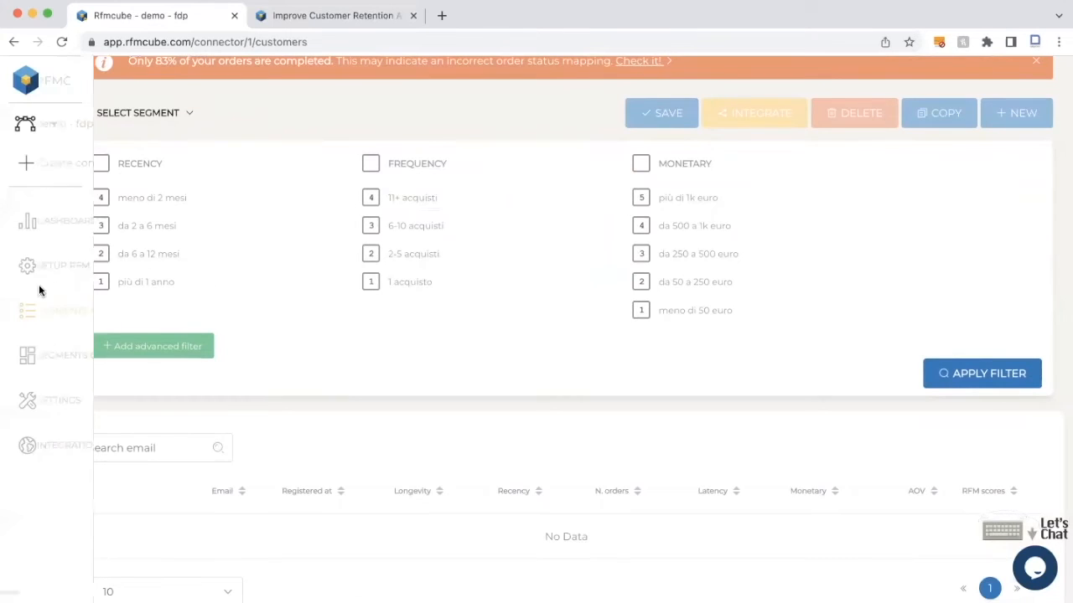
left_click(130, 284)
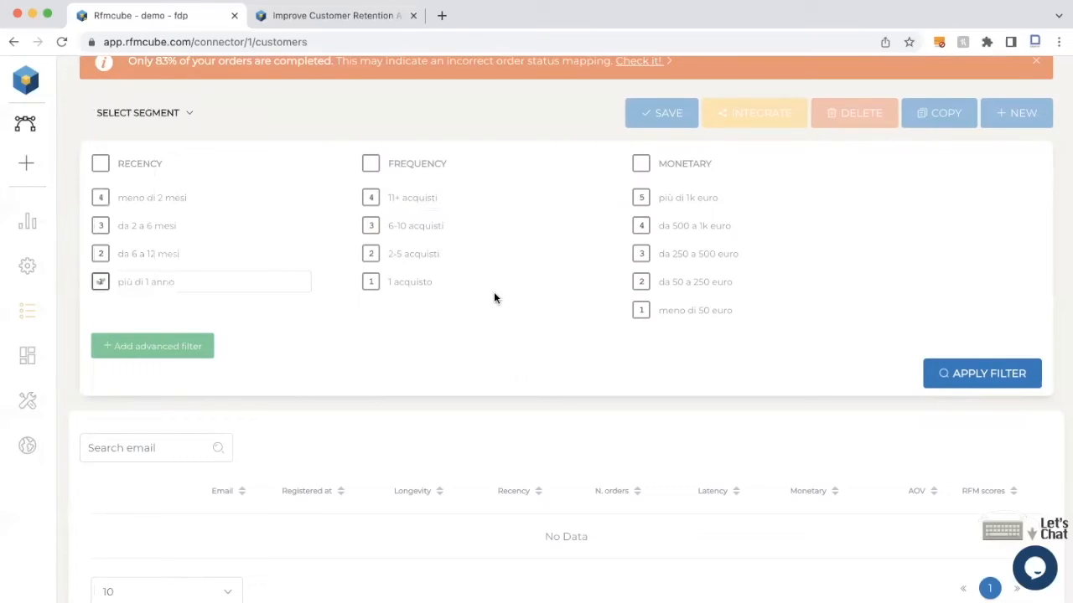
left_click(372, 283)
left_click(640, 312)
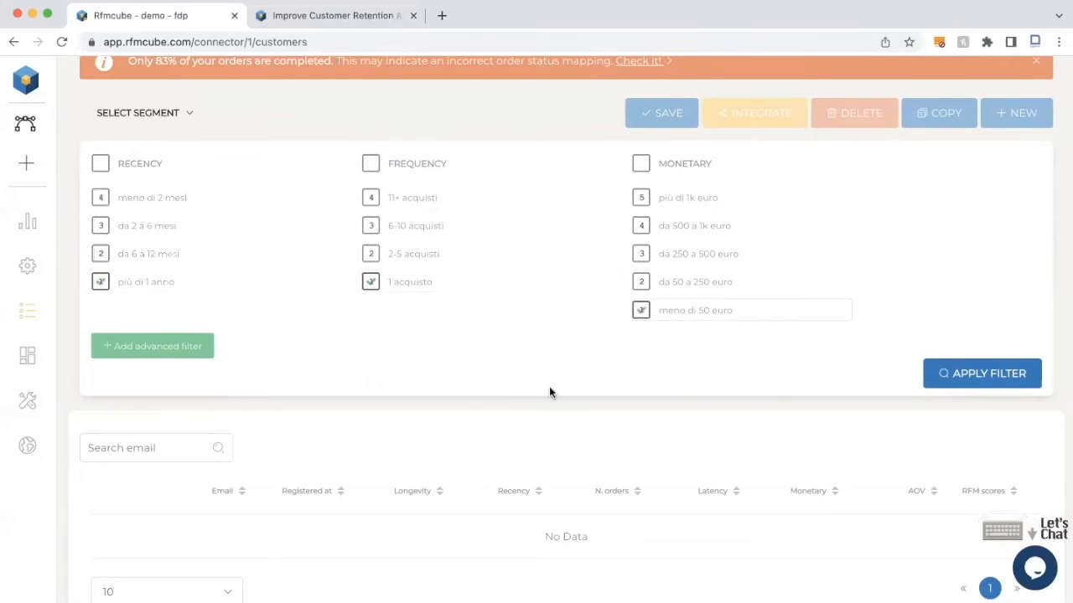
scroll(549, 386, "down", 3)
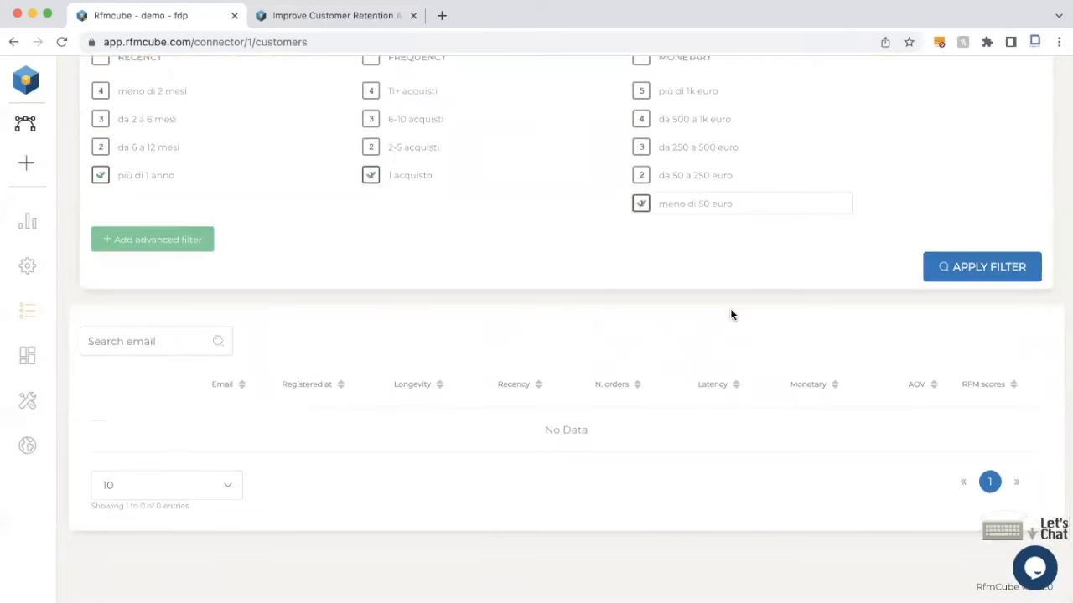
left_click(987, 270)
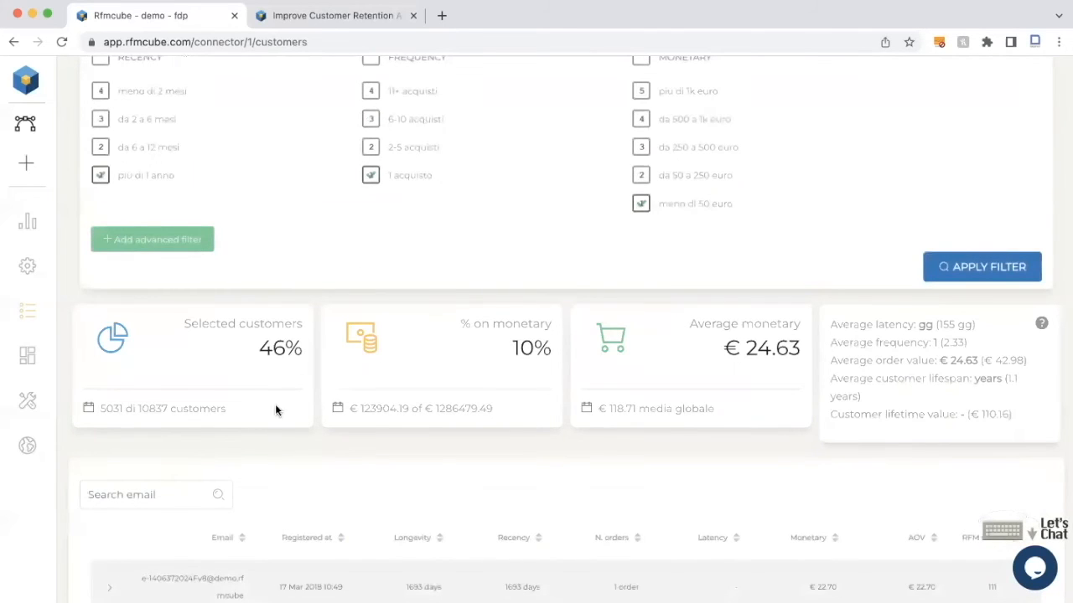
Review the filtered customers' share, monetary and average statistics, along with the customer list beneath them
scroll(221, 379, "up", 2)
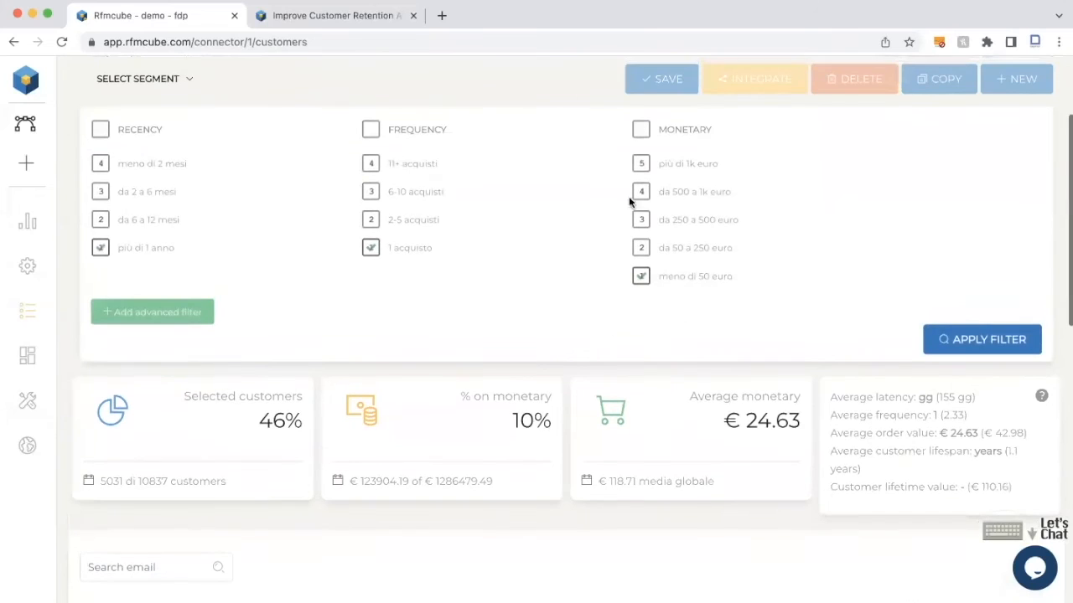
scroll(577, 543, "down", 1)
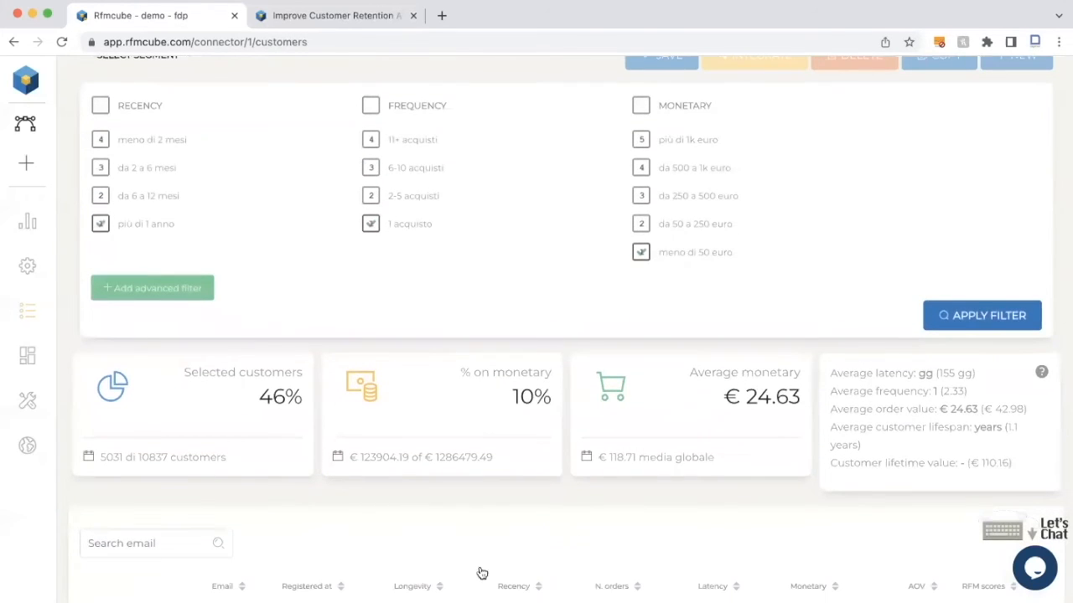
scroll(528, 575, "down", 6)
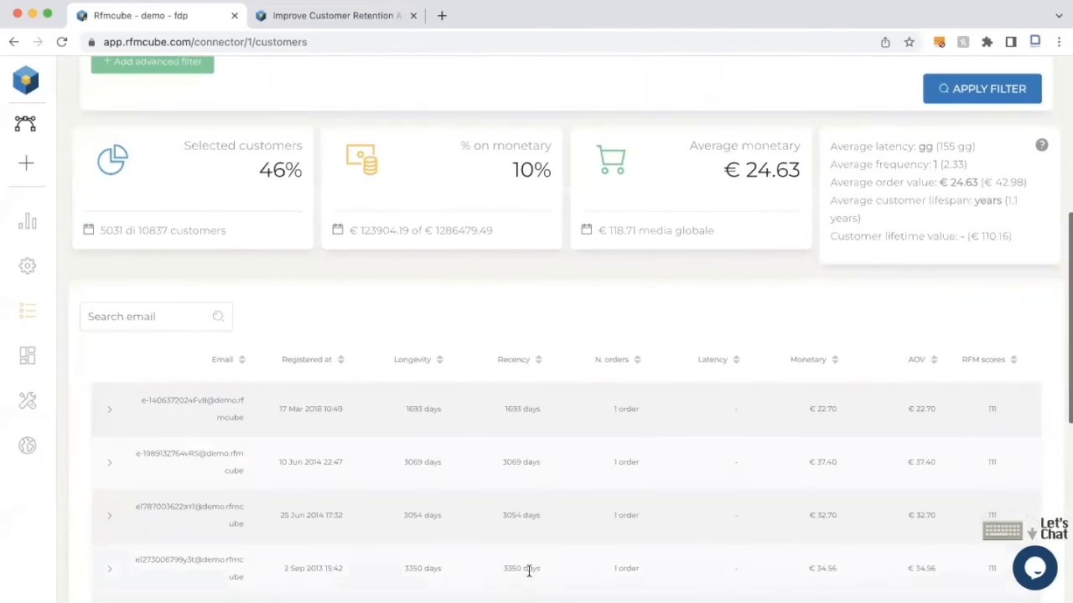
scroll(528, 576, "down", 12)
scroll(528, 576, "up", 13)
scroll(528, 576, "up", 10)
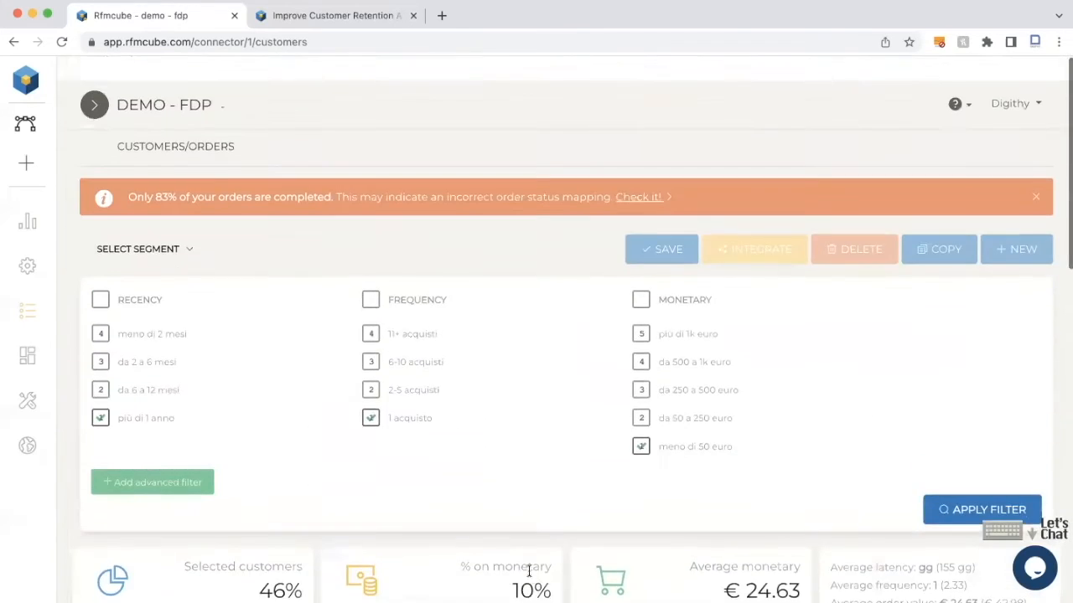
scroll(530, 575, "down", 6)
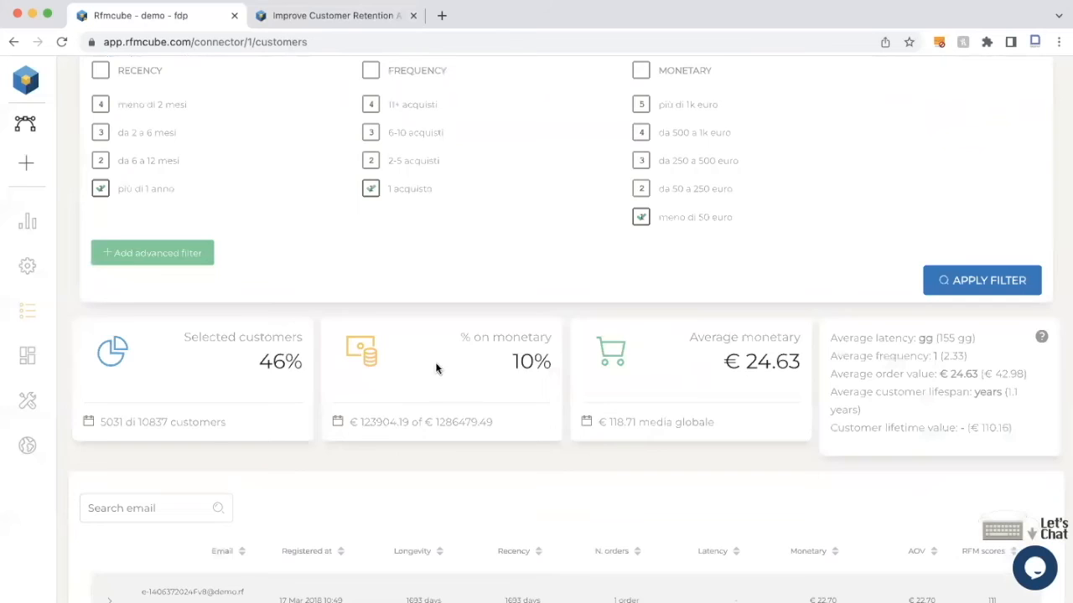
scroll(455, 381, "up", 5)
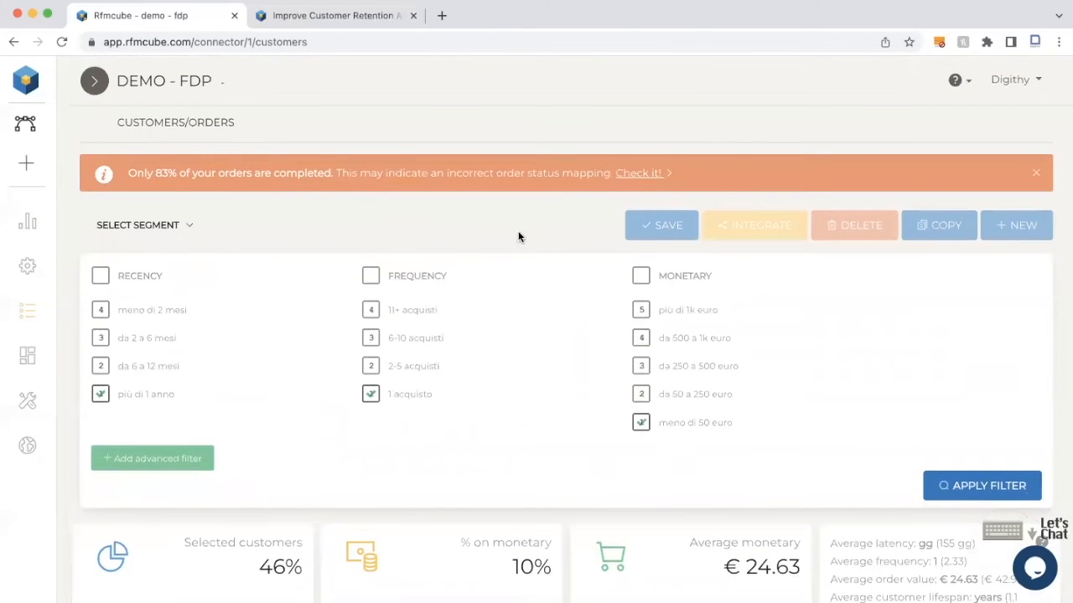
Open the segments overview and check the integrations of the "top del top" segment
mouse_move(72, 391)
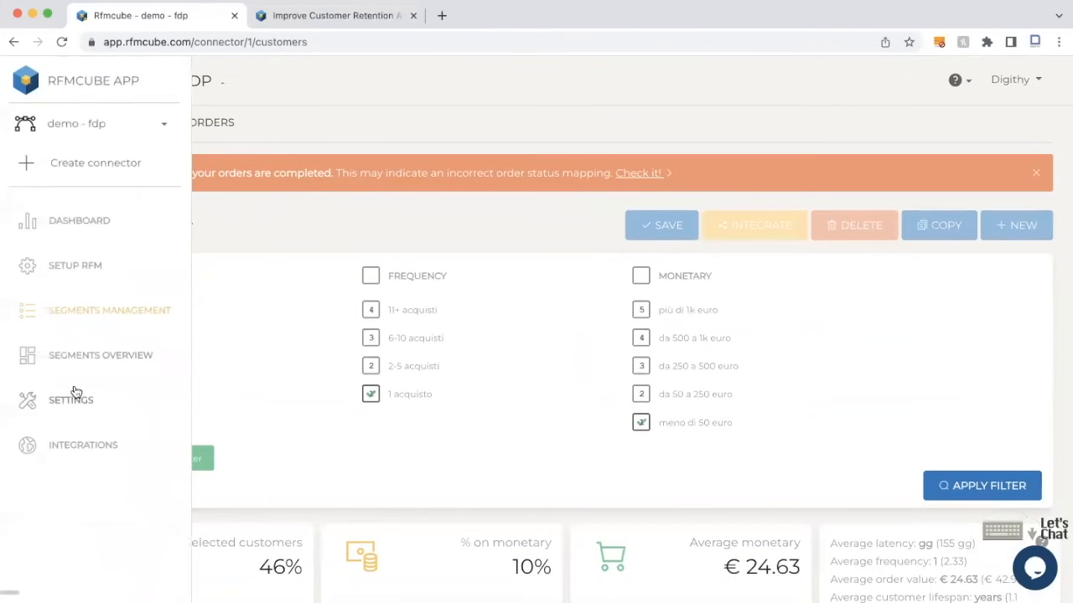
left_click(108, 359)
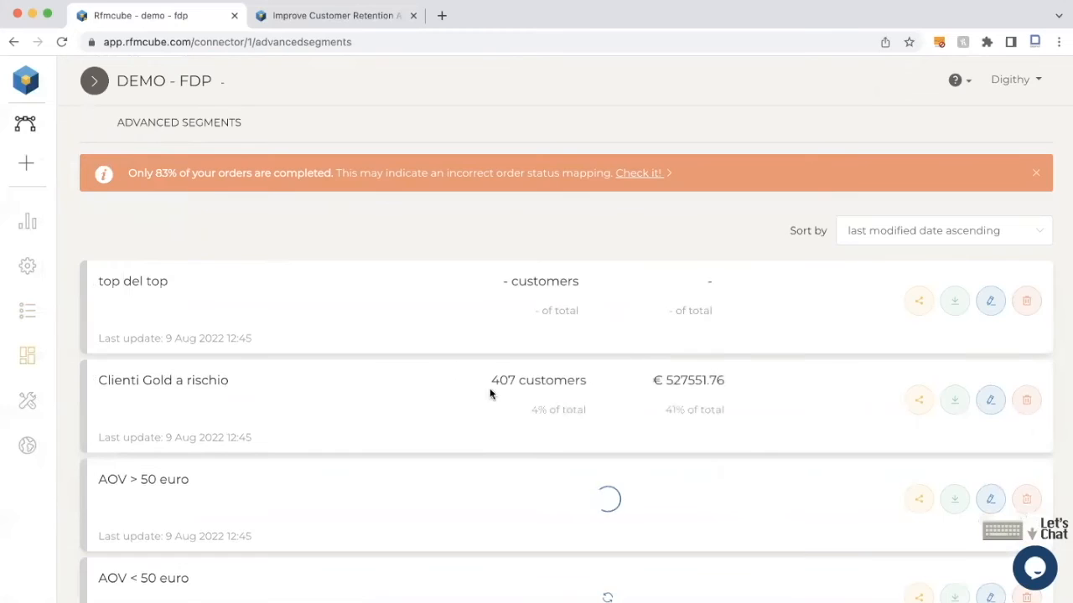
scroll(498, 409, "down", 2)
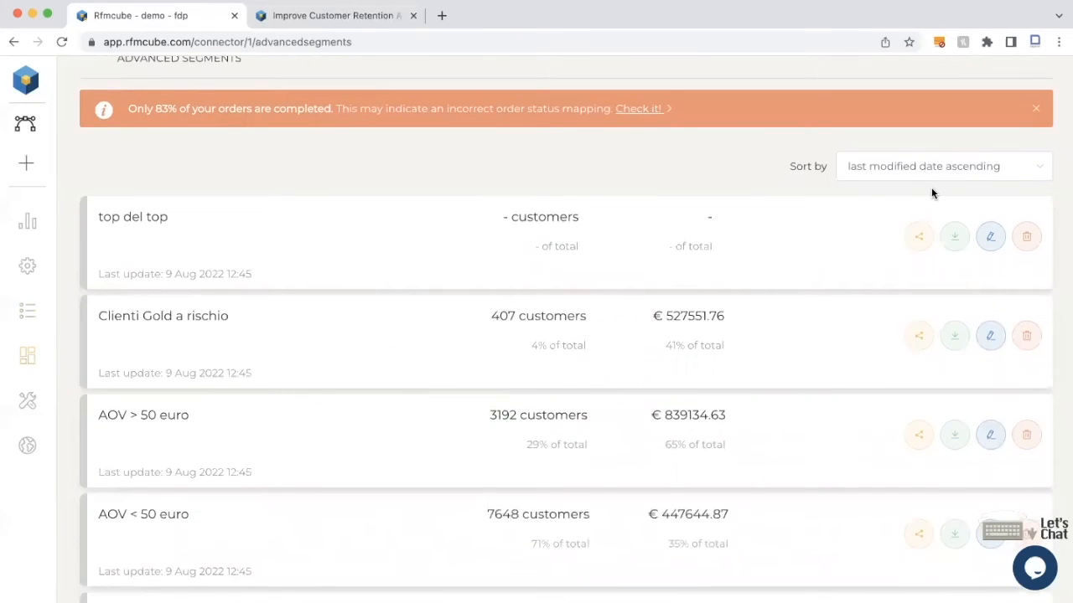
left_click(929, 241)
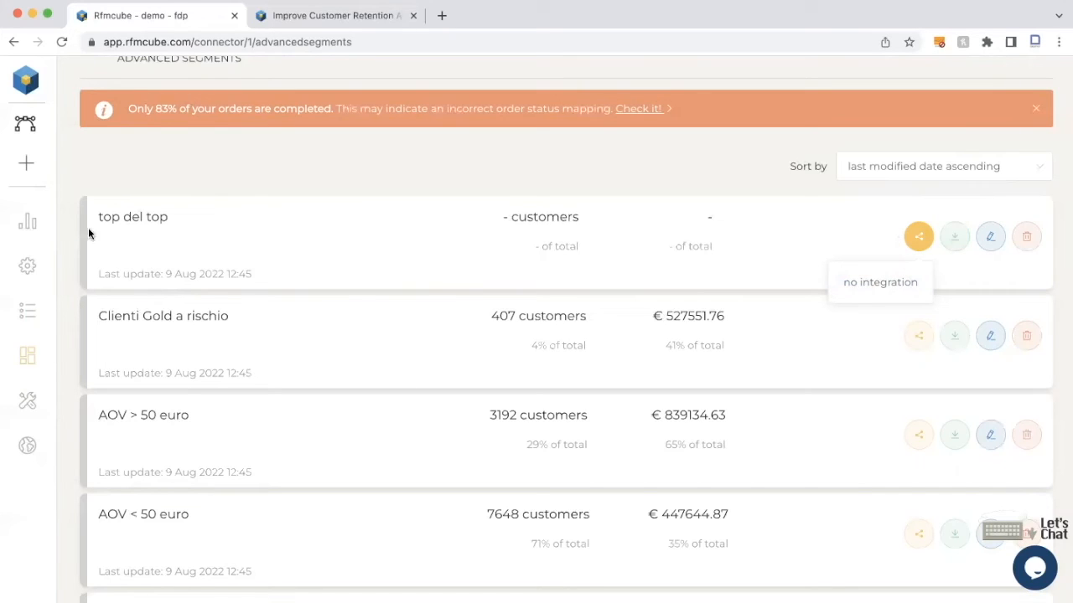
In segments management, add an advanced filter on customers' orders using "Filter orders" set to "At least one"
mouse_move(84, 233)
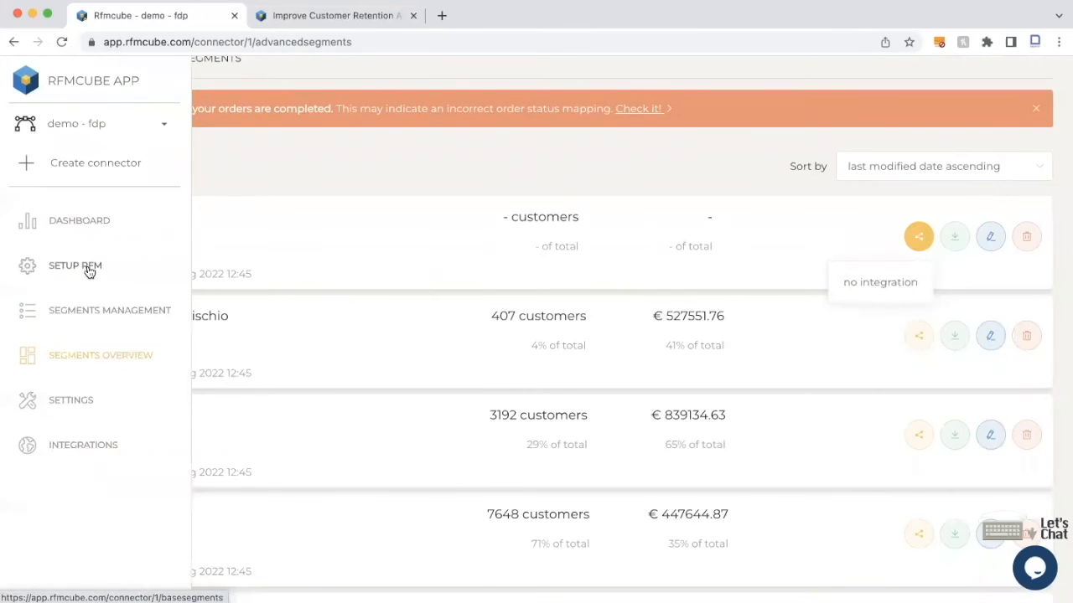
left_click(130, 314)
scroll(517, 410, "down", 4)
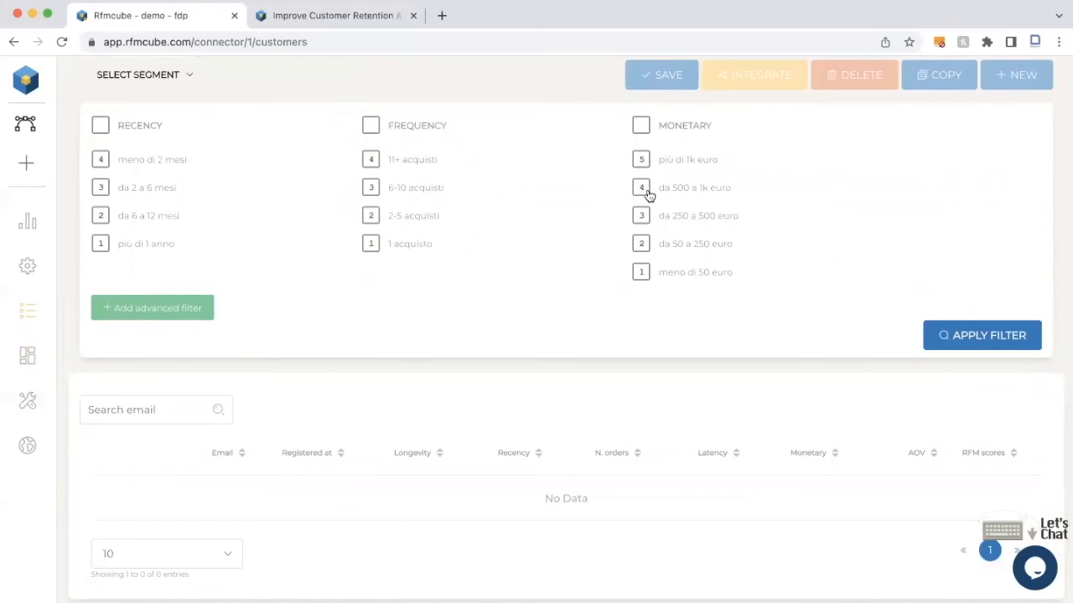
left_click(171, 310)
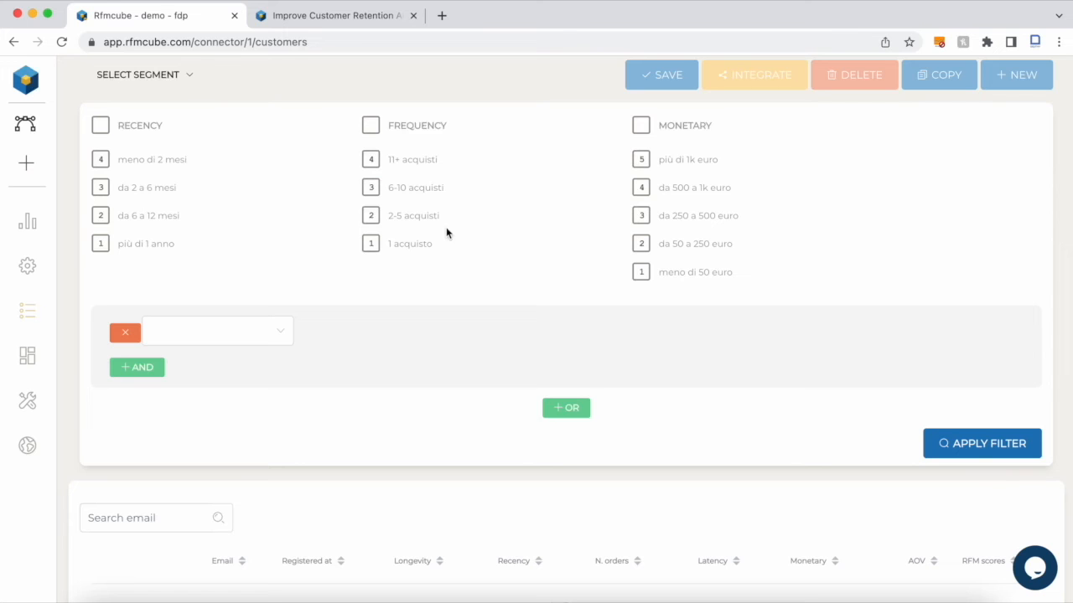
left_click(244, 340)
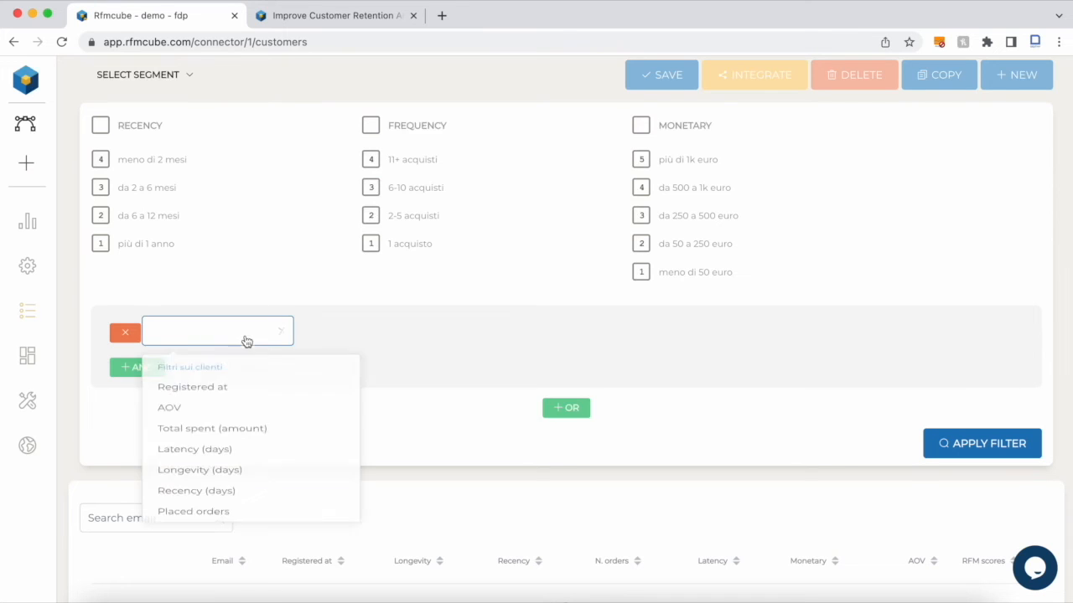
scroll(238, 531, "down", 2)
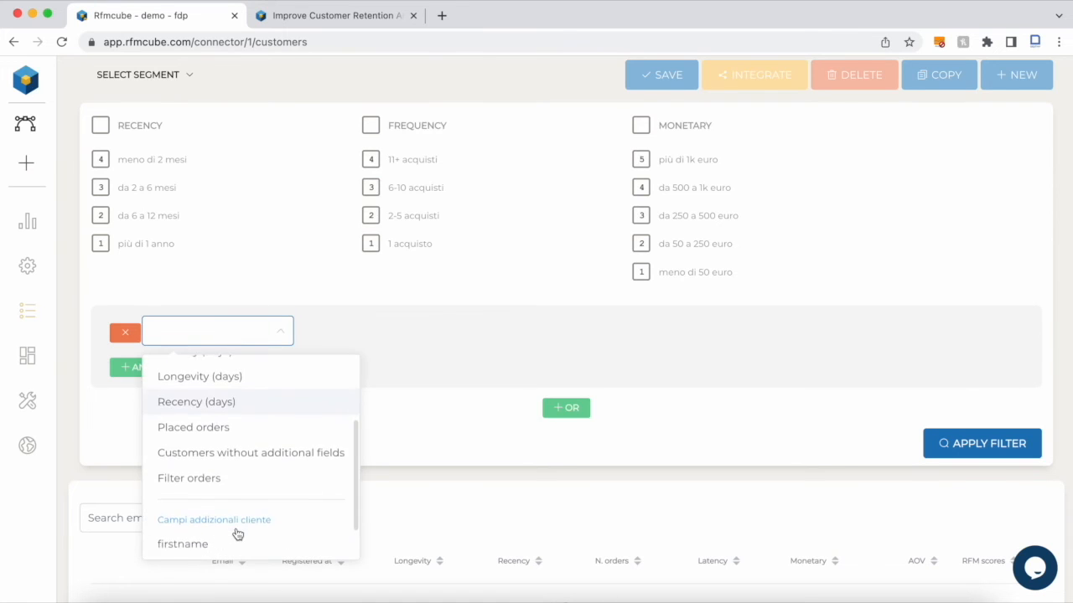
left_click(212, 483)
left_click(377, 332)
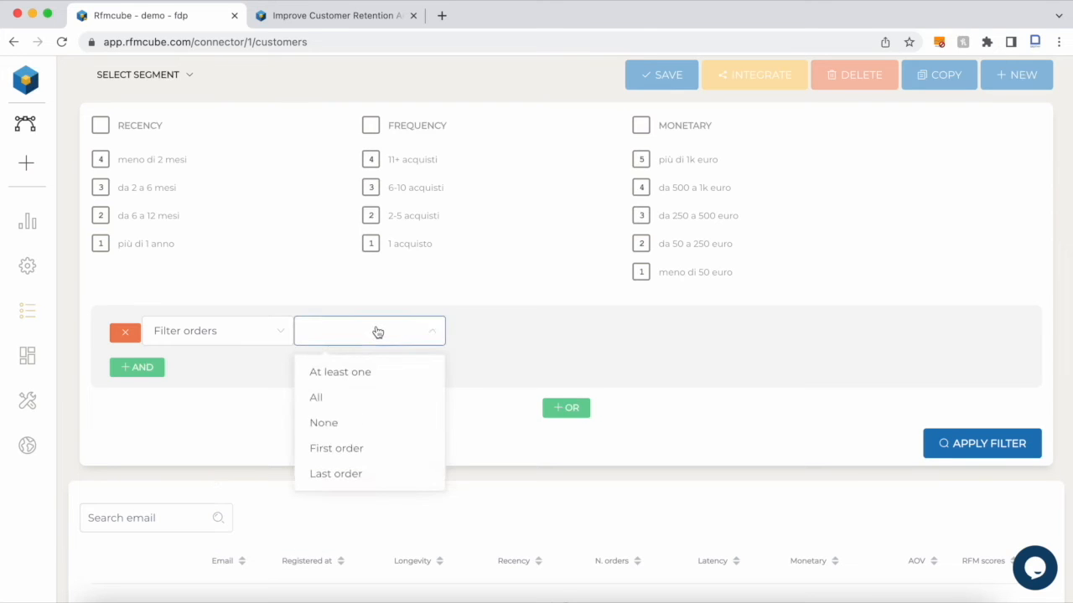
left_click(371, 375)
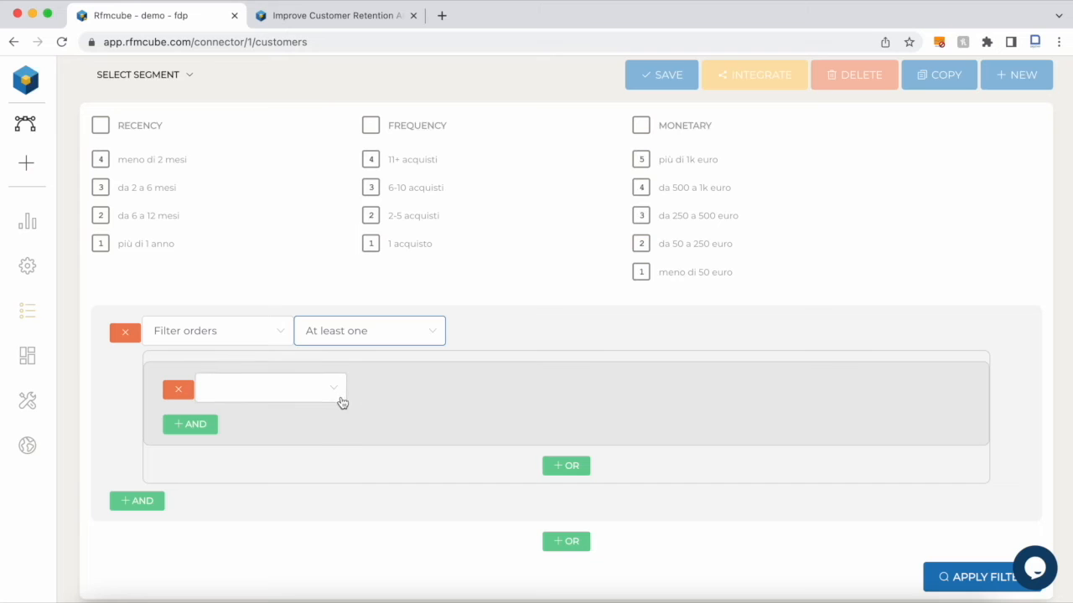
Nest an "items" condition set to "At least one" inside the order filter, containing a "categories" condition also set to "At least one"
left_click(333, 396)
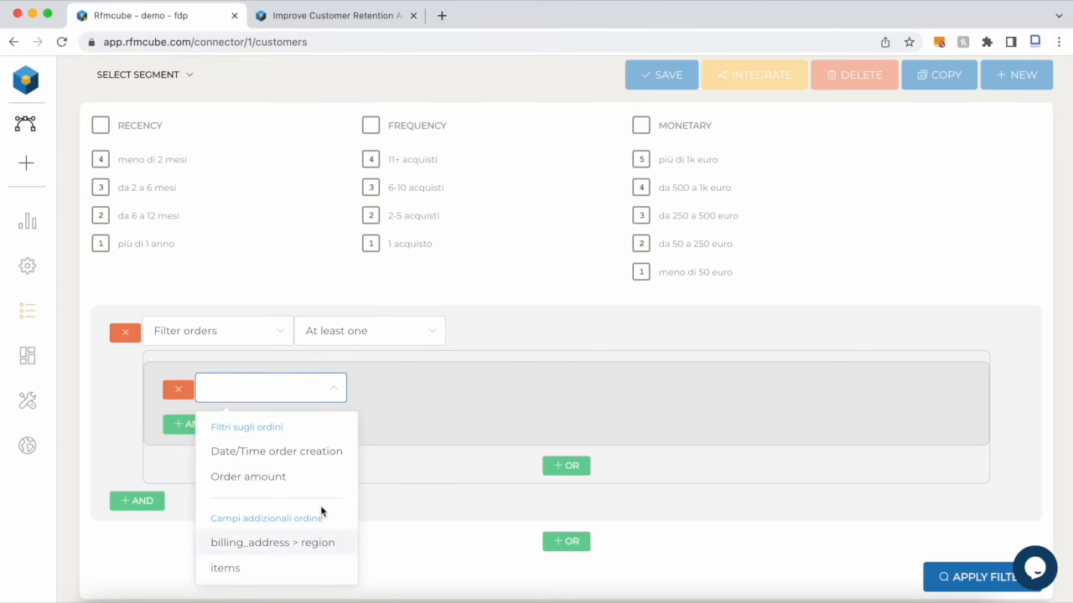
scroll(304, 566, "down", 1)
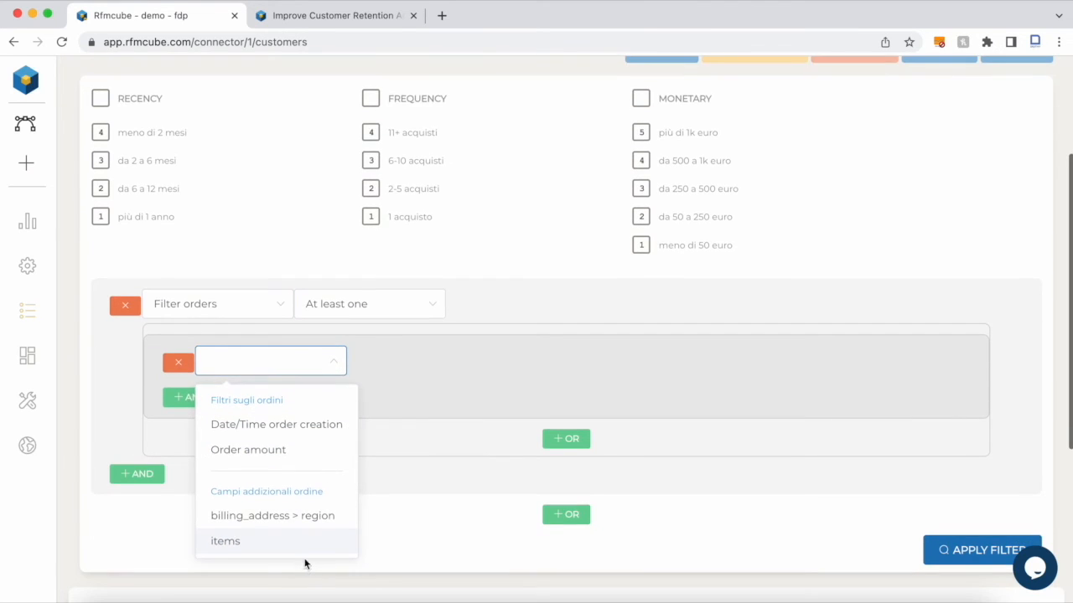
left_click(302, 546)
left_click(444, 361)
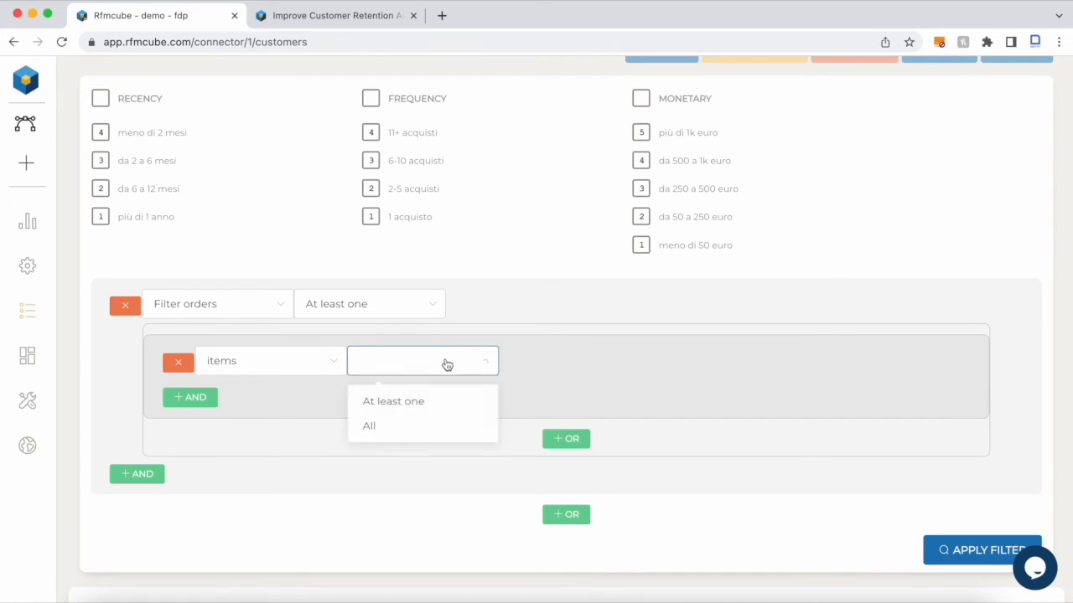
left_click(436, 403)
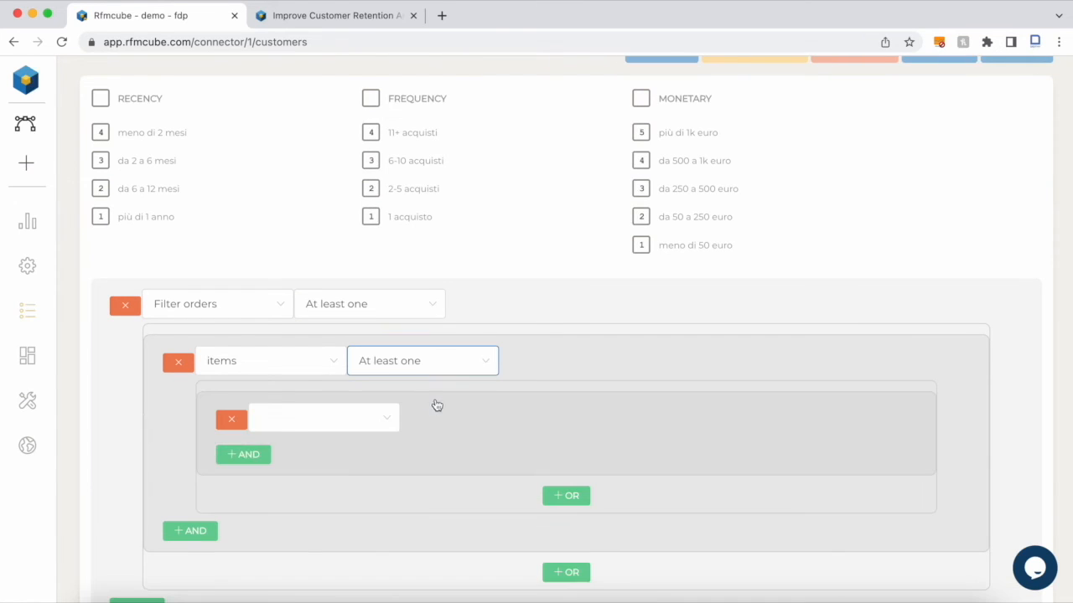
left_click(316, 428)
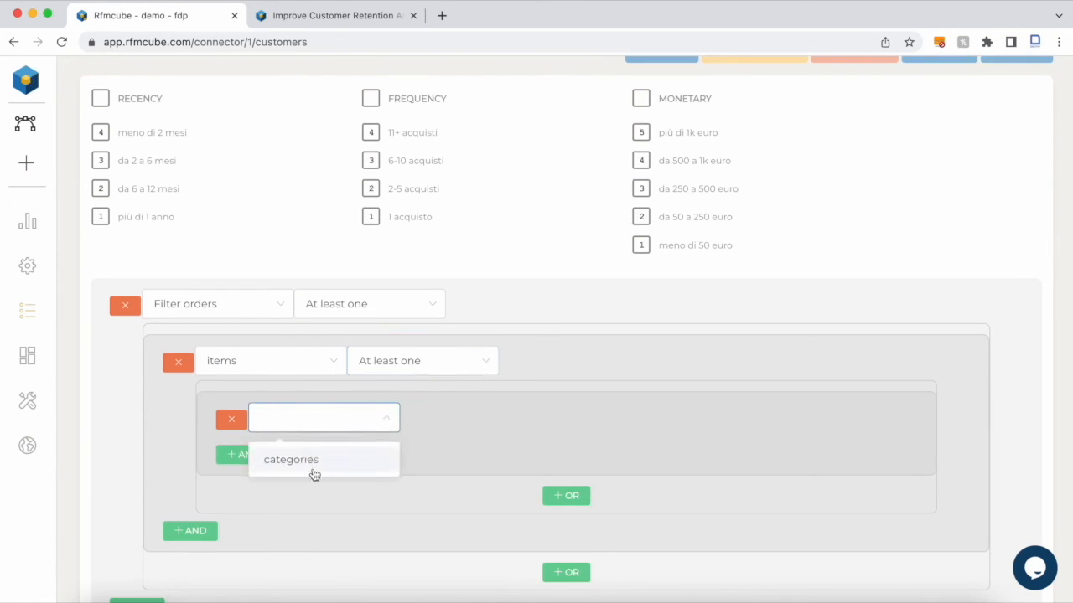
left_click(314, 471)
left_click(529, 418)
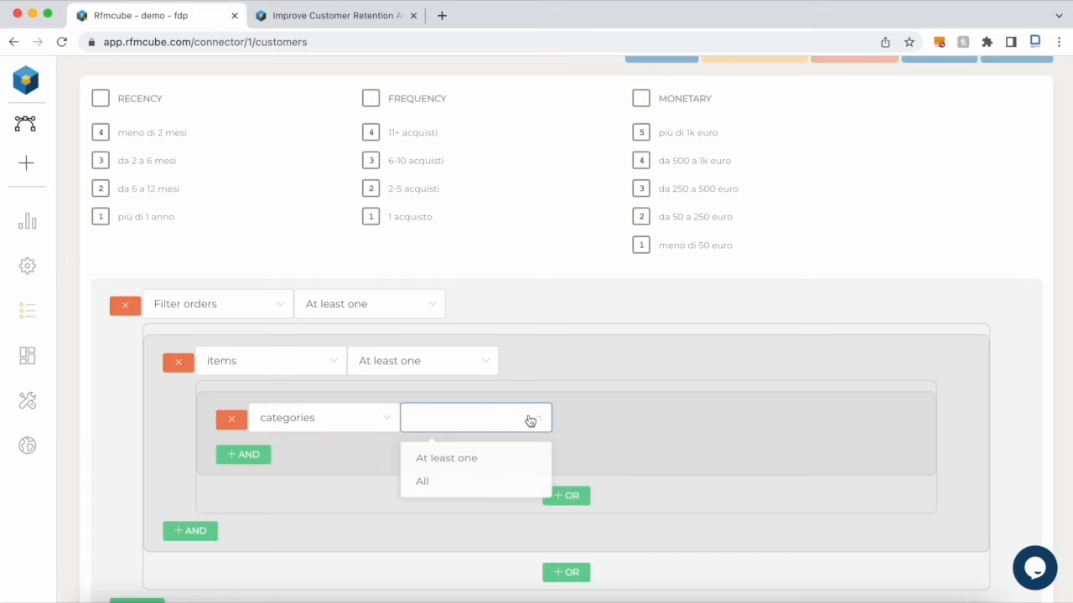
left_click(482, 462)
Define the category condition so that its name equals "shoes"
left_click(354, 478)
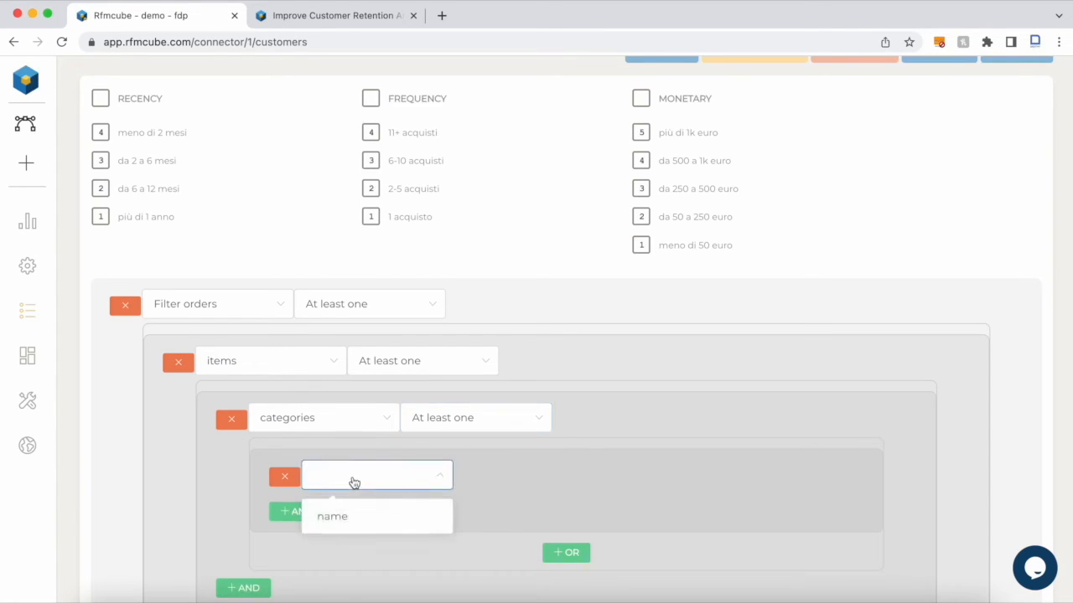
left_click(356, 518)
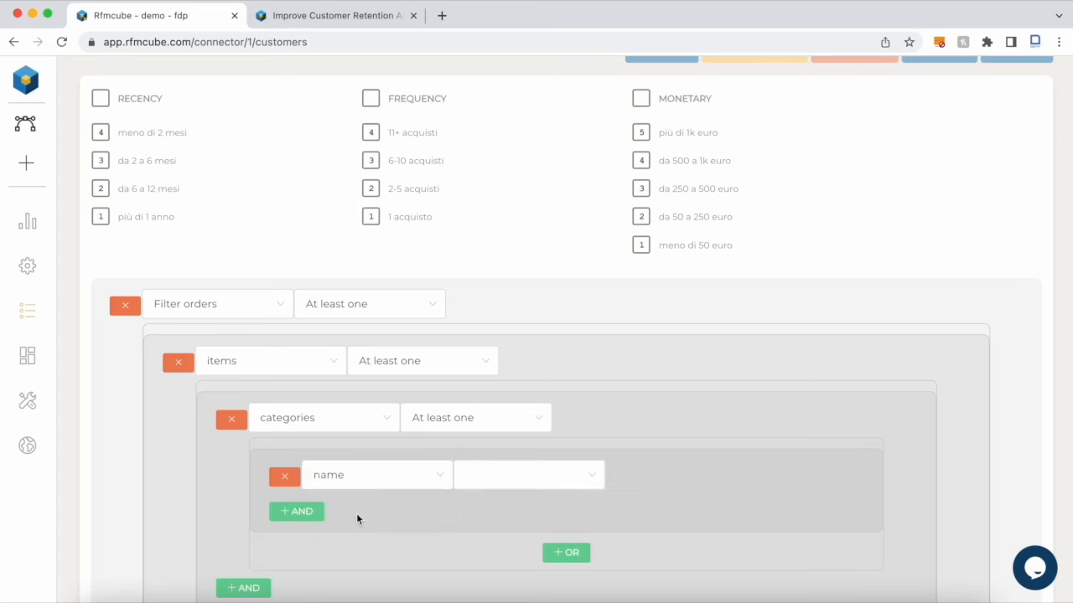
left_click(530, 475)
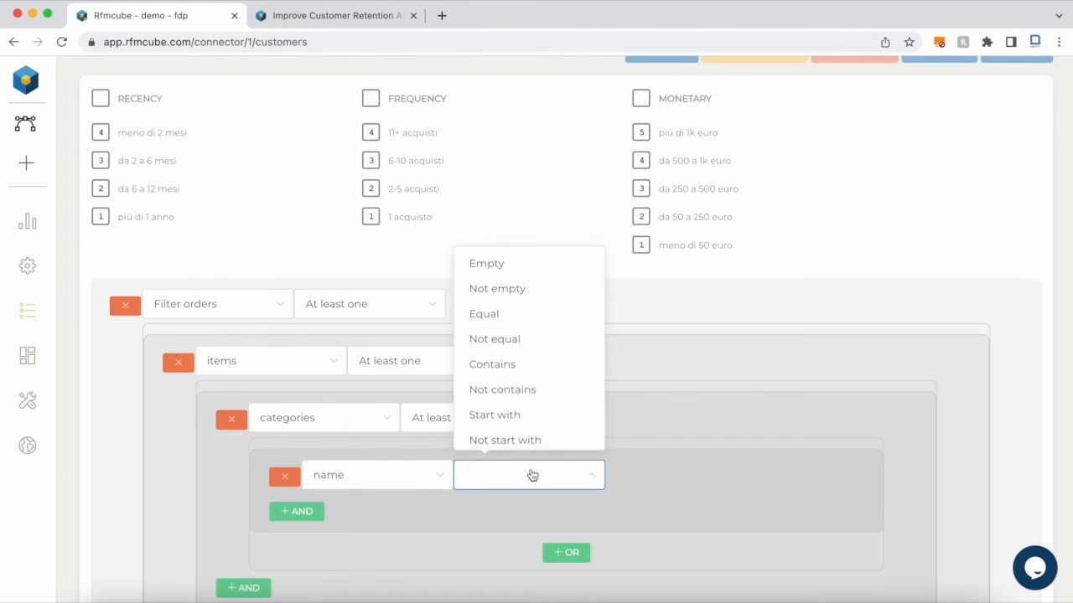
left_click(505, 312)
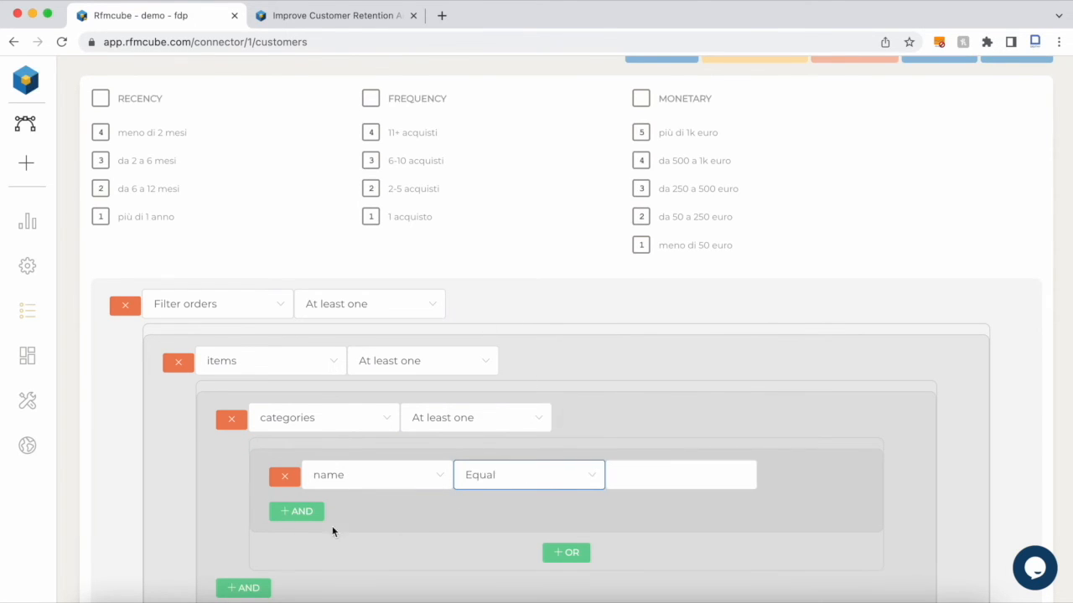
scroll(326, 523, "down", 3)
left_click(660, 342)
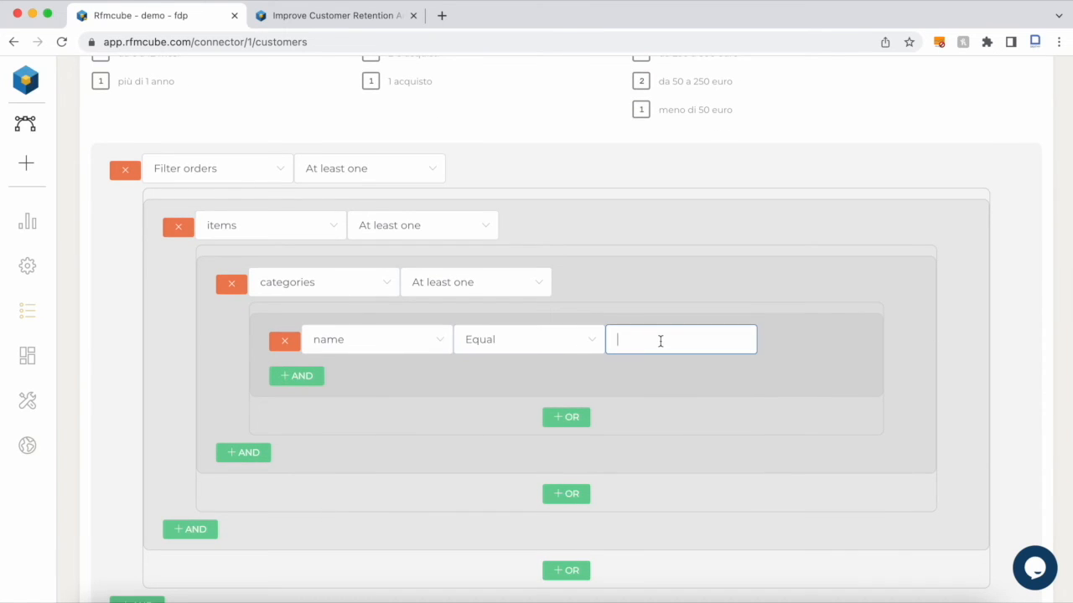
type("shoes")
Add a second "categories" condition joined with AND within the items group, set to "At least one"
left_click(252, 453)
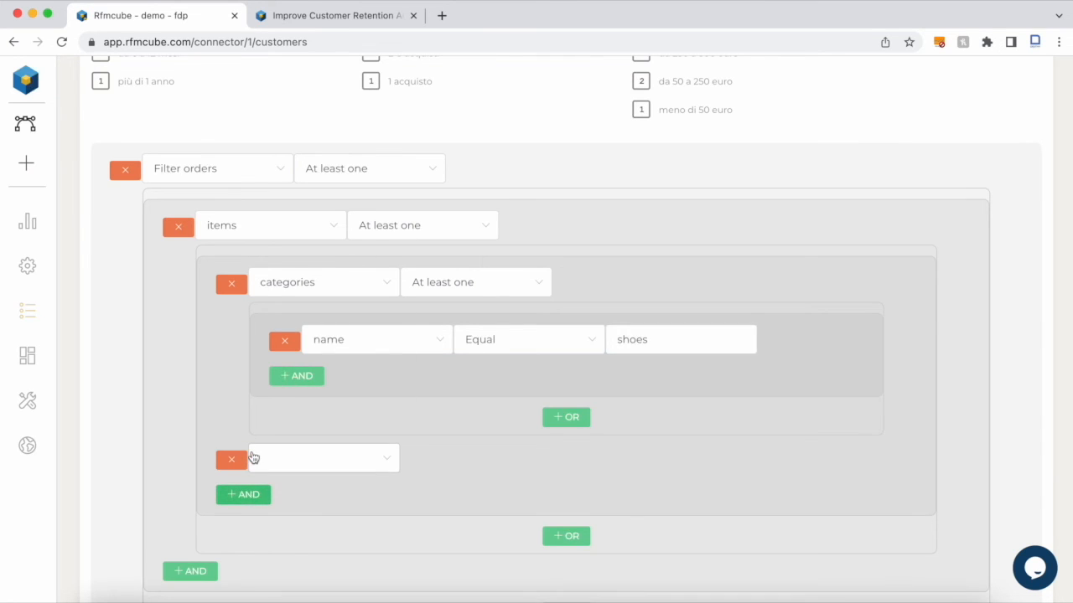
scroll(254, 445, "down", 2)
left_click(306, 394)
scroll(306, 395, "down", 2)
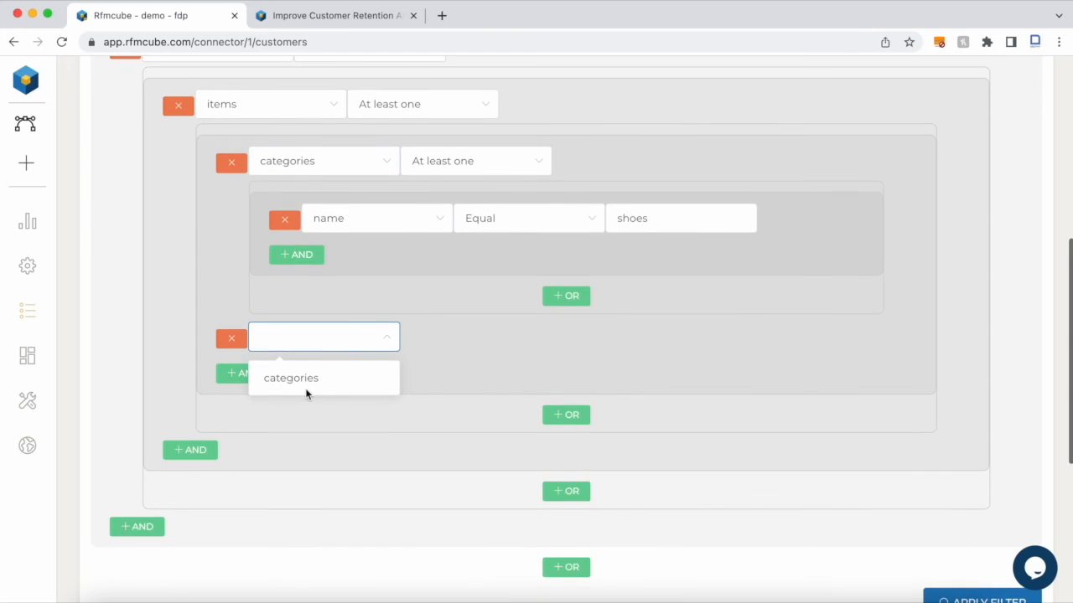
left_click(306, 388)
left_click(492, 341)
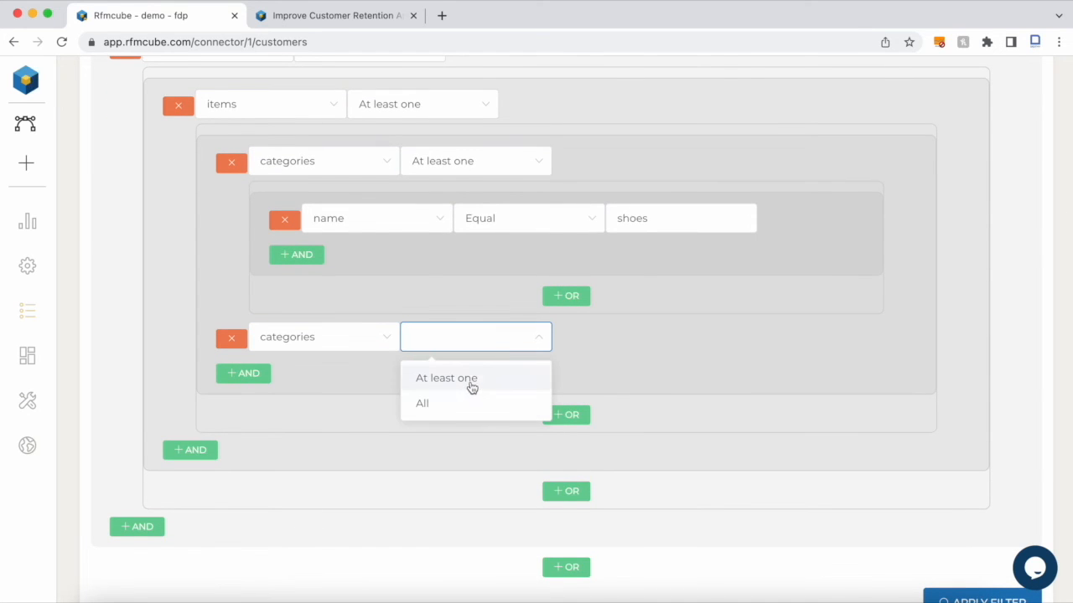
left_click(472, 387)
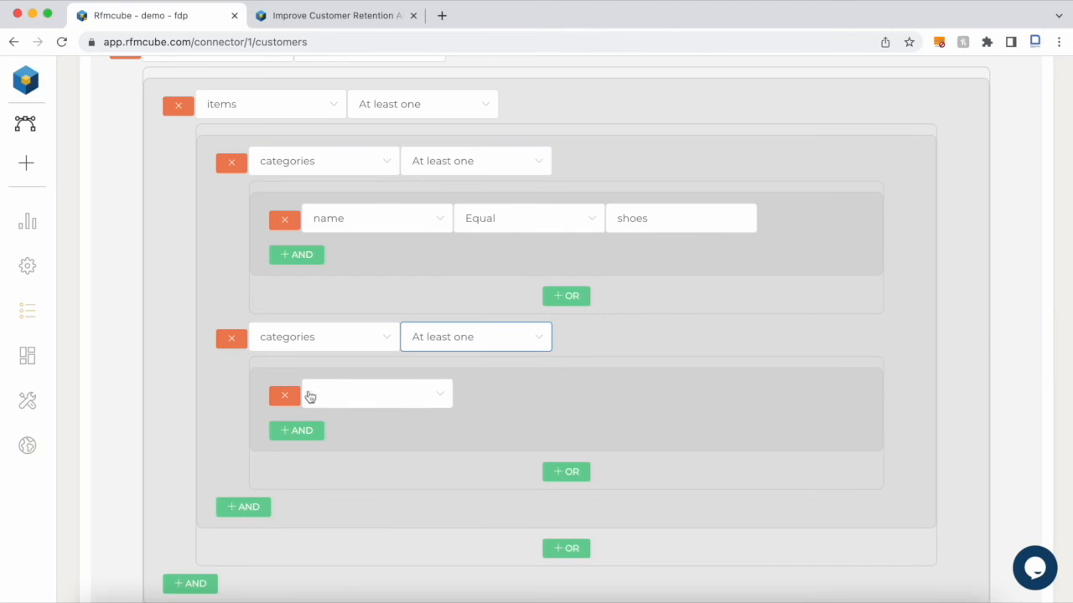
Define the second category condition so that its name equals "Jackets"
left_click(410, 407)
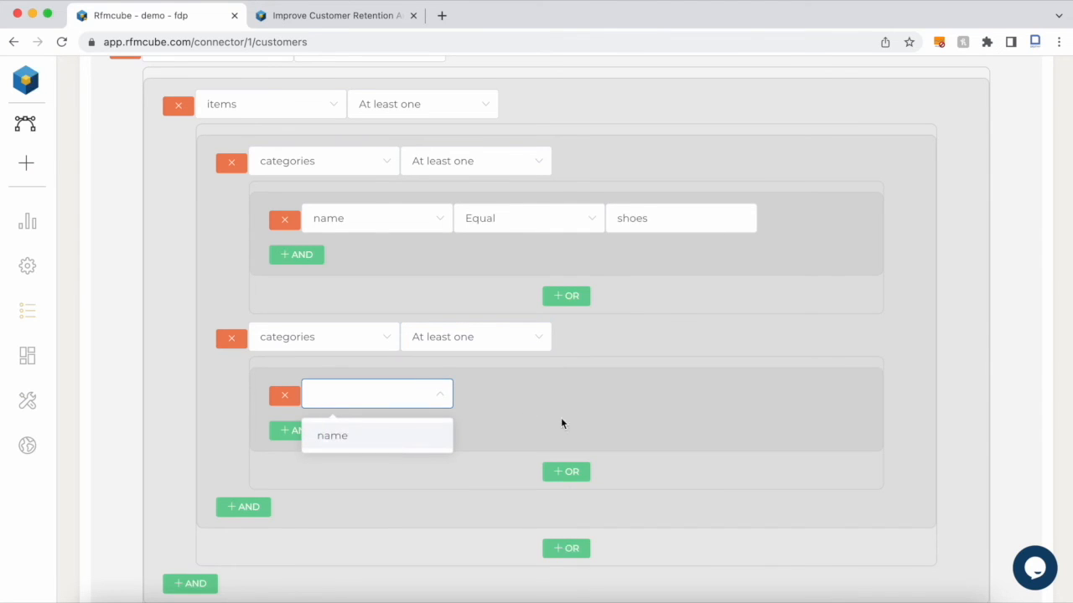
left_click(391, 437)
left_click(495, 397)
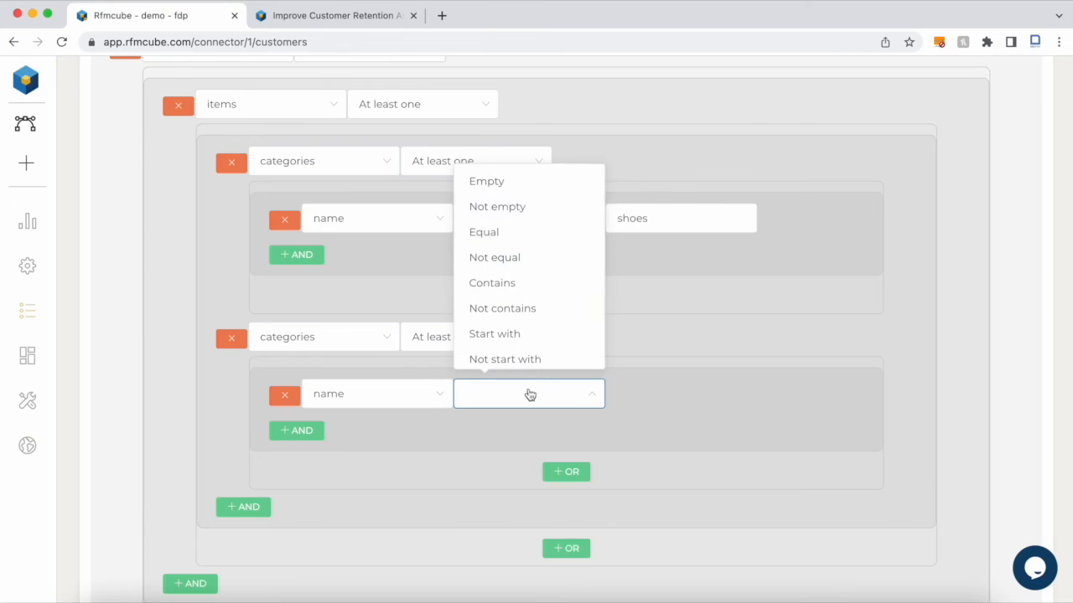
left_click(553, 233)
left_click(650, 394)
type("Jackets")
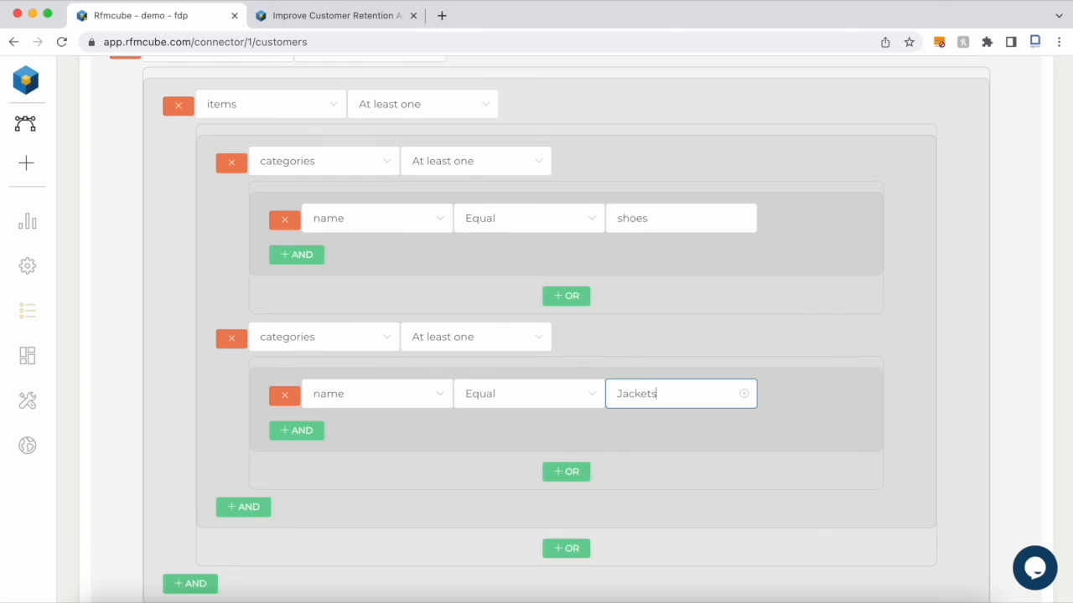
Select recency "meno di 2 mesi", frequency "2-5 acquisti" and monetary "da 50 a 250 euro", and apply the combined filter
scroll(537, 336, "up", 4)
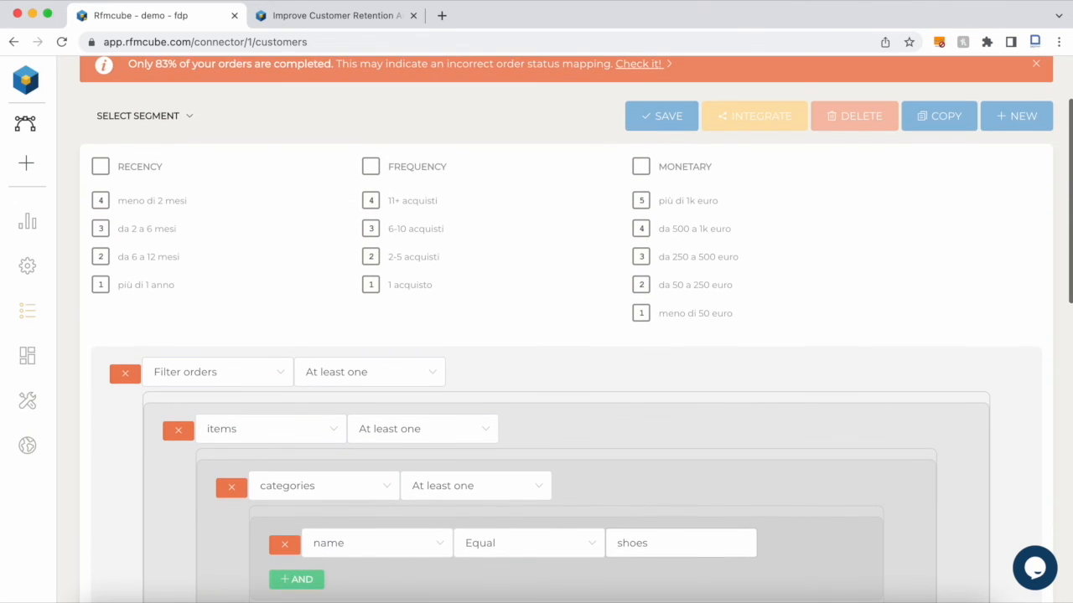
left_click(101, 201)
left_click(370, 256)
left_click(641, 285)
scroll(537, 411, "down", 6)
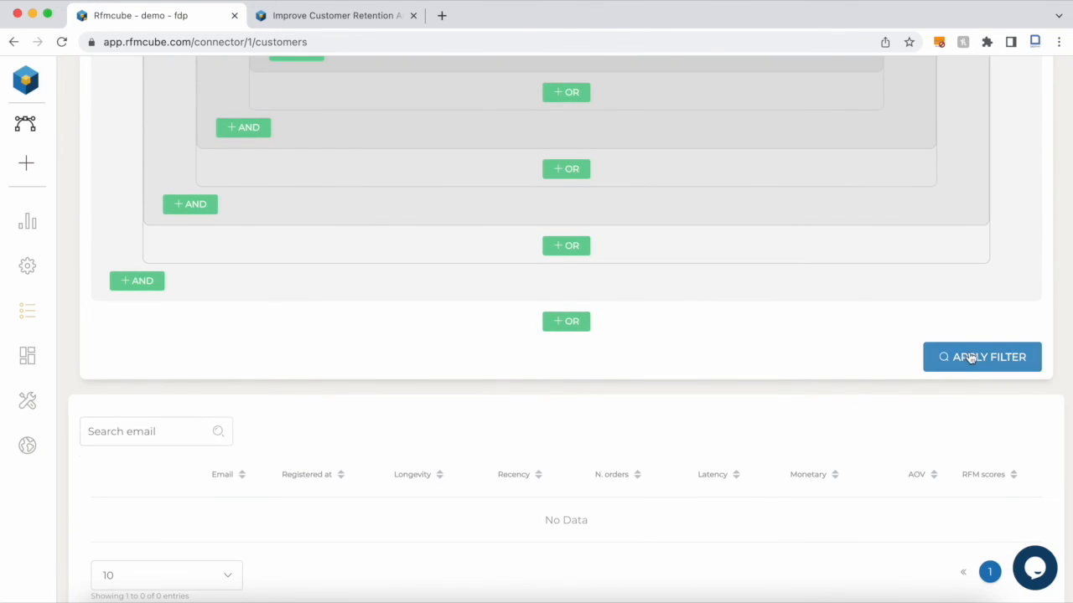
left_click(971, 358)
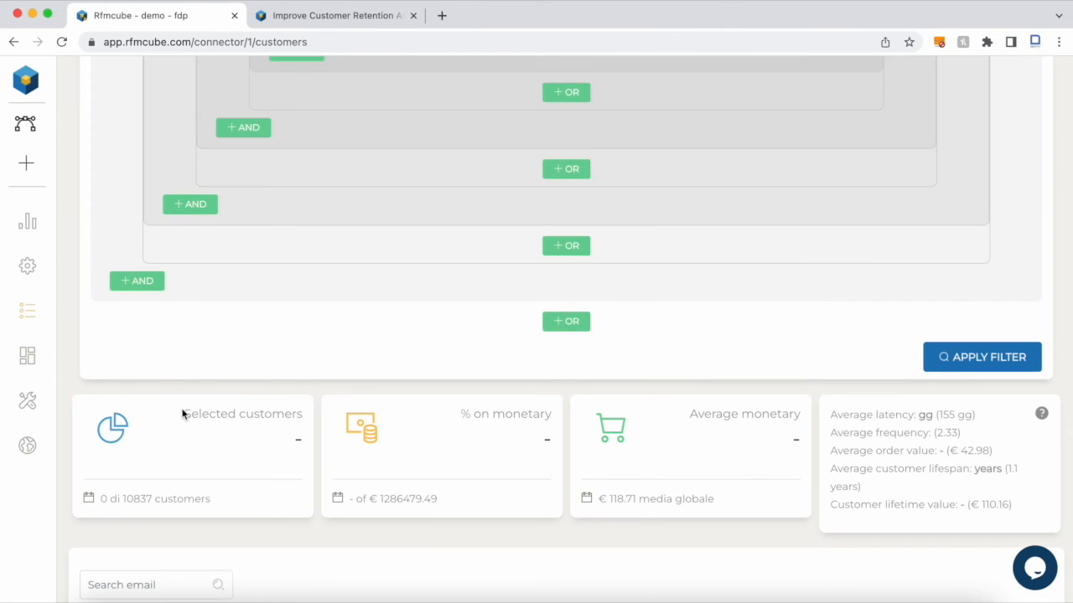
Open the connector's integrations page
mouse_move(26, 402)
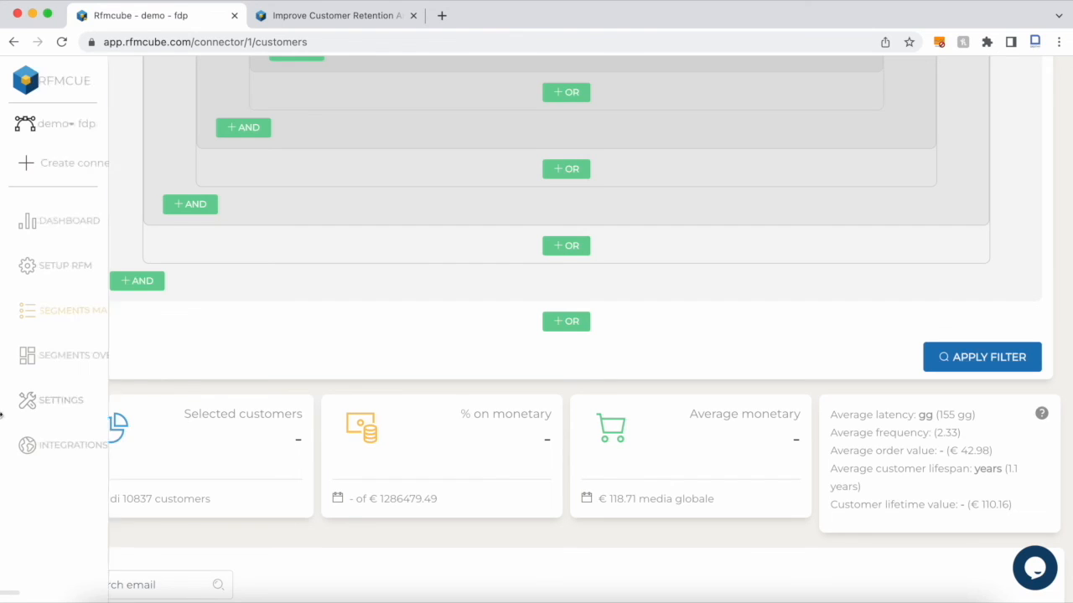
left_click(59, 448)
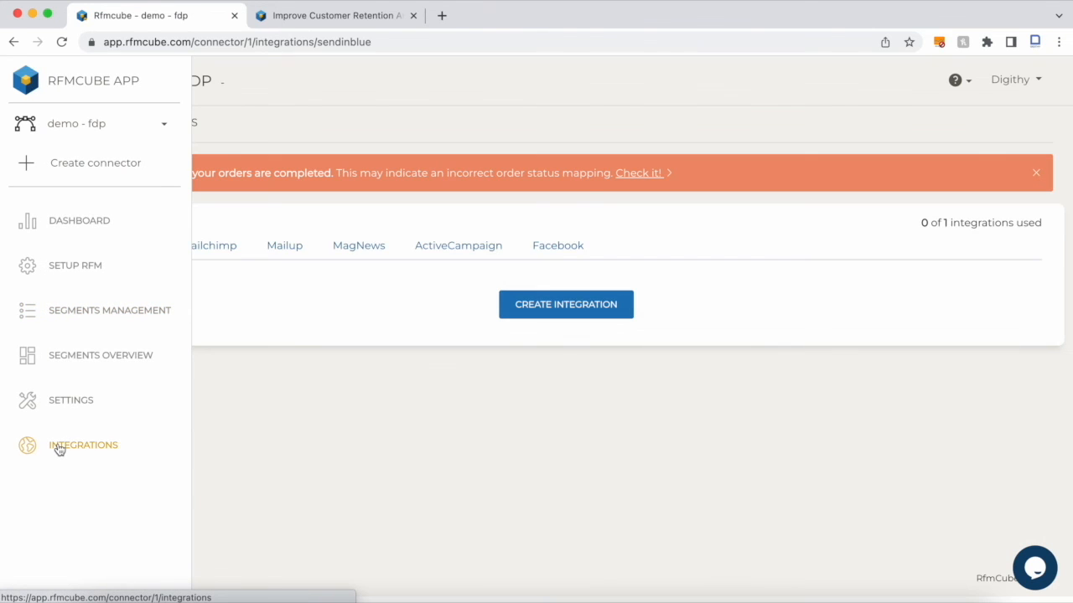